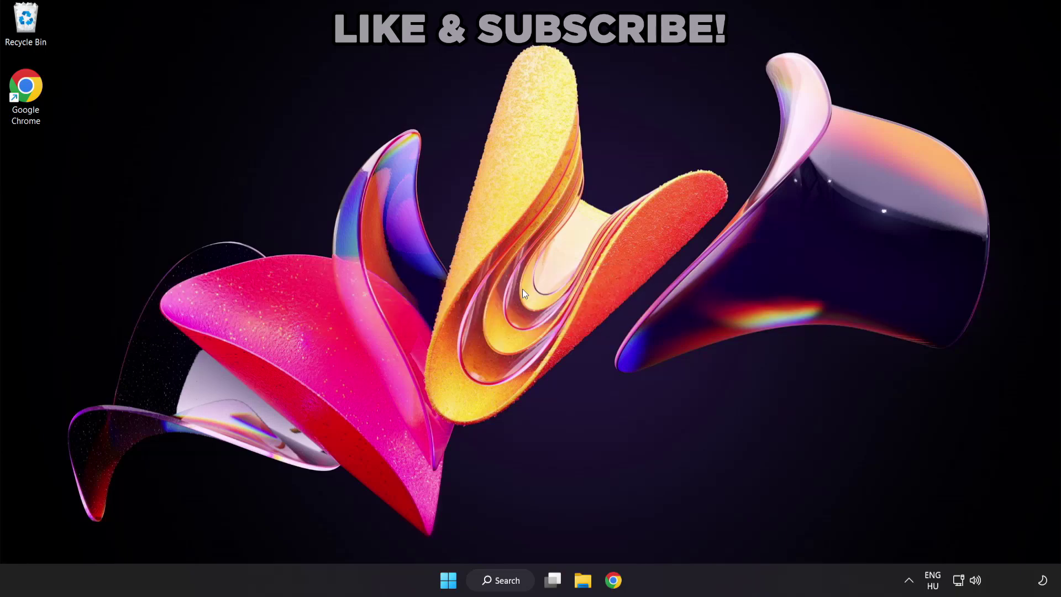
Step: Search Windows for 'device manager' so Device Manager appears as the best match
{"action": "left_click", "coordinate": [512, 586]}
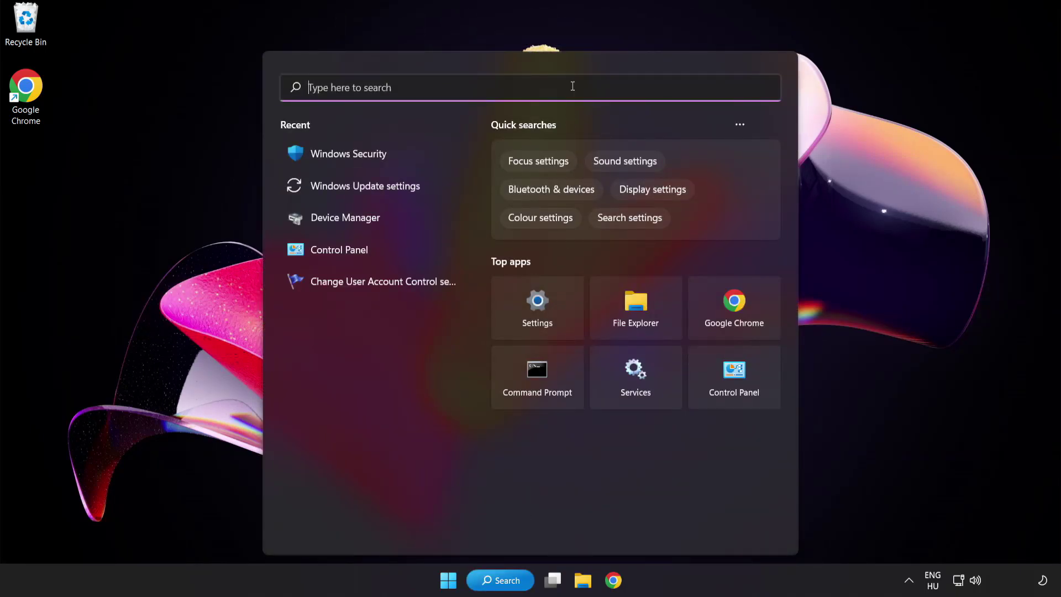
{"action": "type", "text": "device ma"}
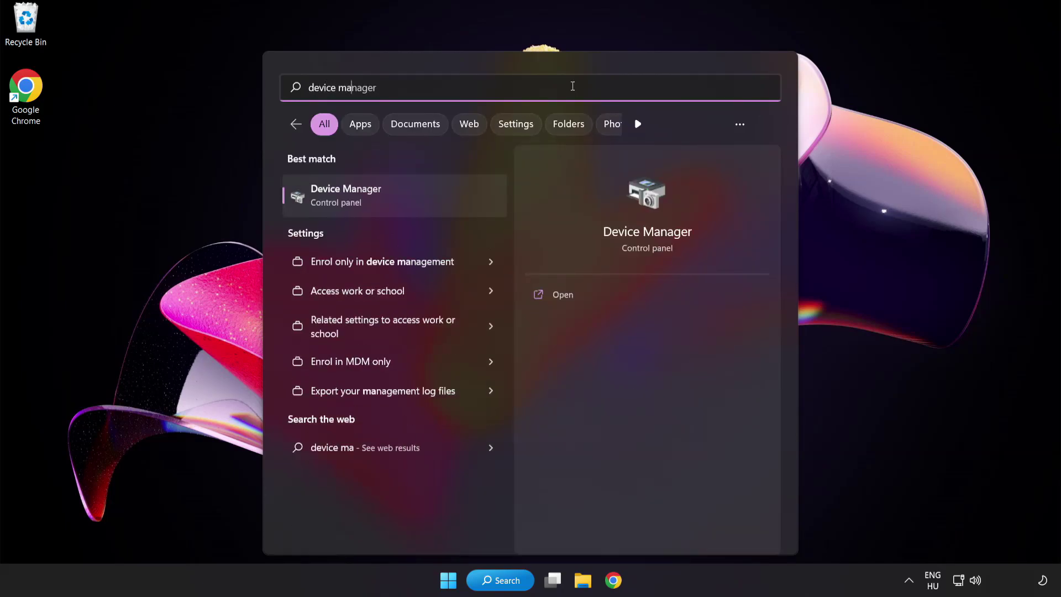
{"action": "type", "text": "nager"}
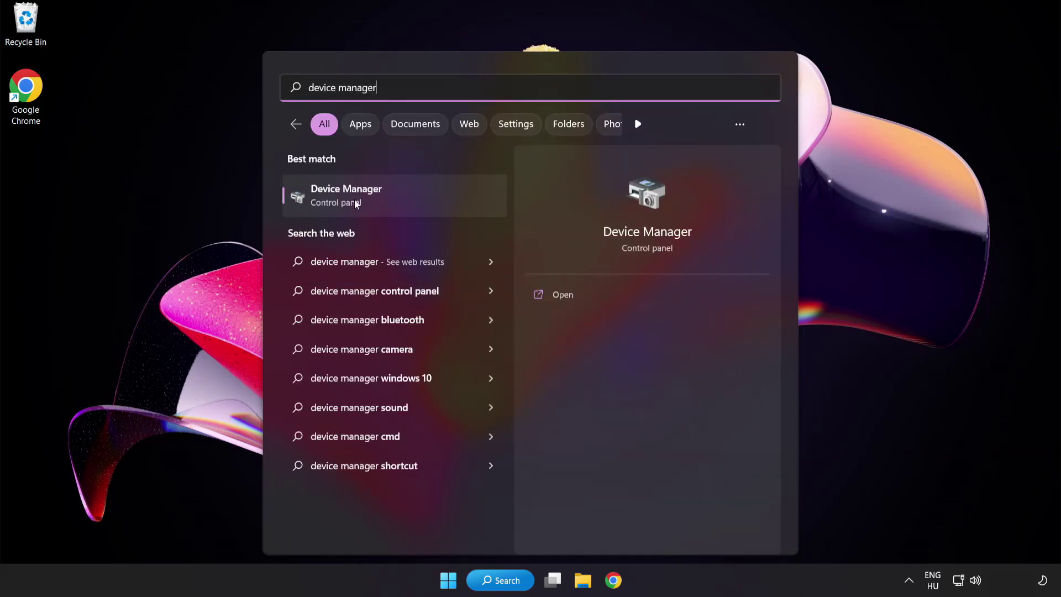
Step: Open Device Manager, expand Display adapters and bring up the VMware SVGA 3D adapter's actions
{"action": "left_click", "coordinate": [424, 204]}
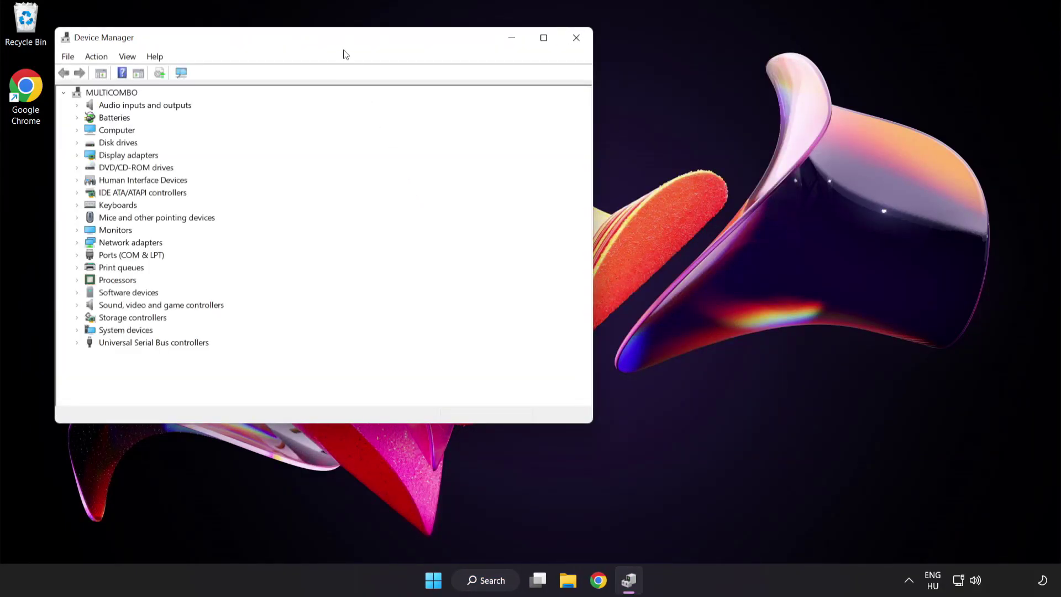
{"action": "left_click_drag", "start_coordinate": [343, 43], "coordinate": [521, 111]}
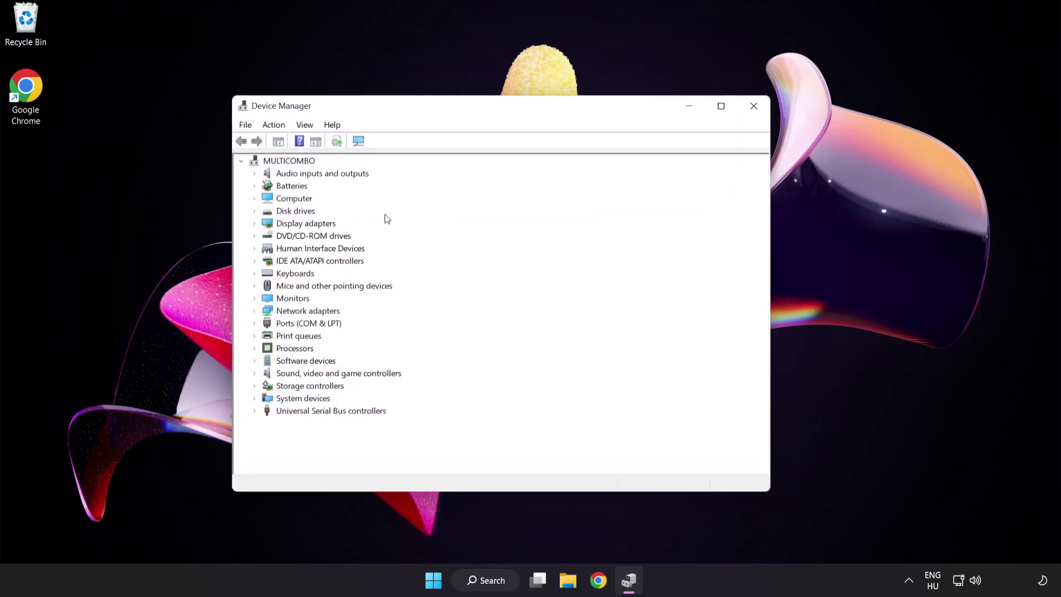
{"action": "left_click", "coordinate": [317, 226]}
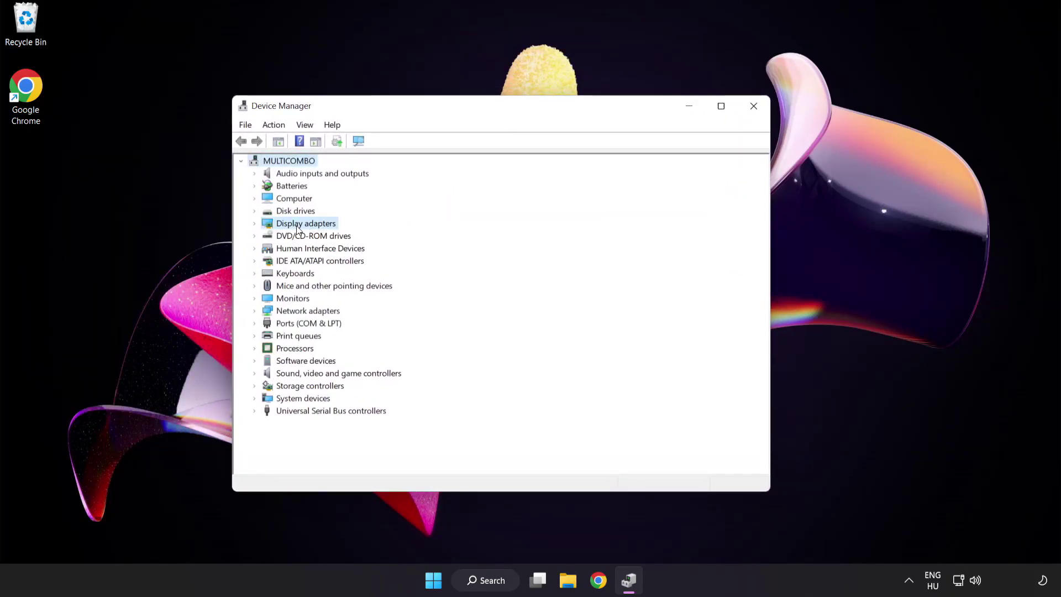
{"action": "left_click", "coordinate": [255, 224]}
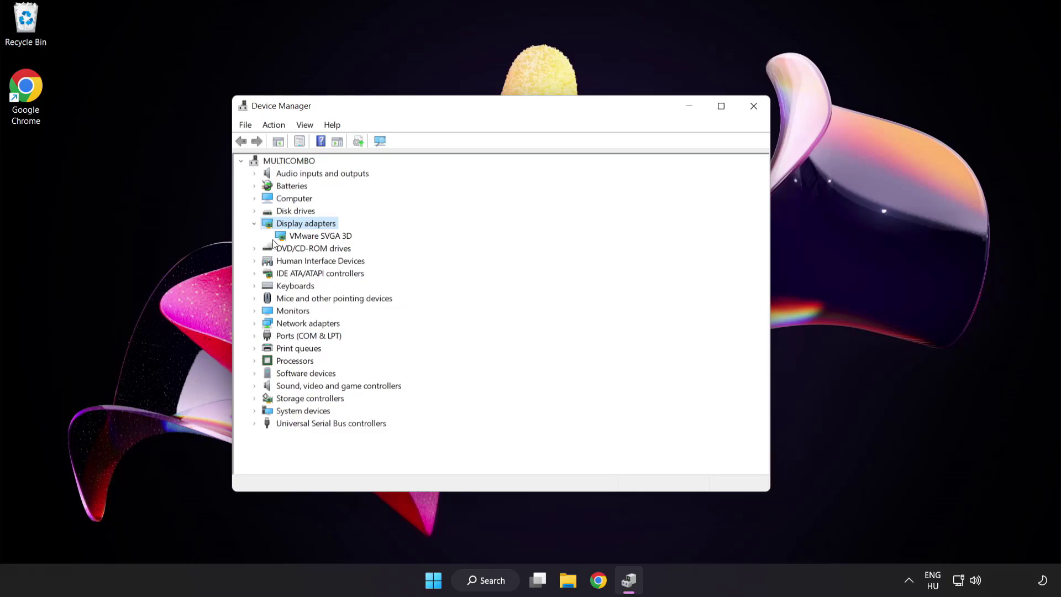
{"action": "left_click", "coordinate": [274, 240]}
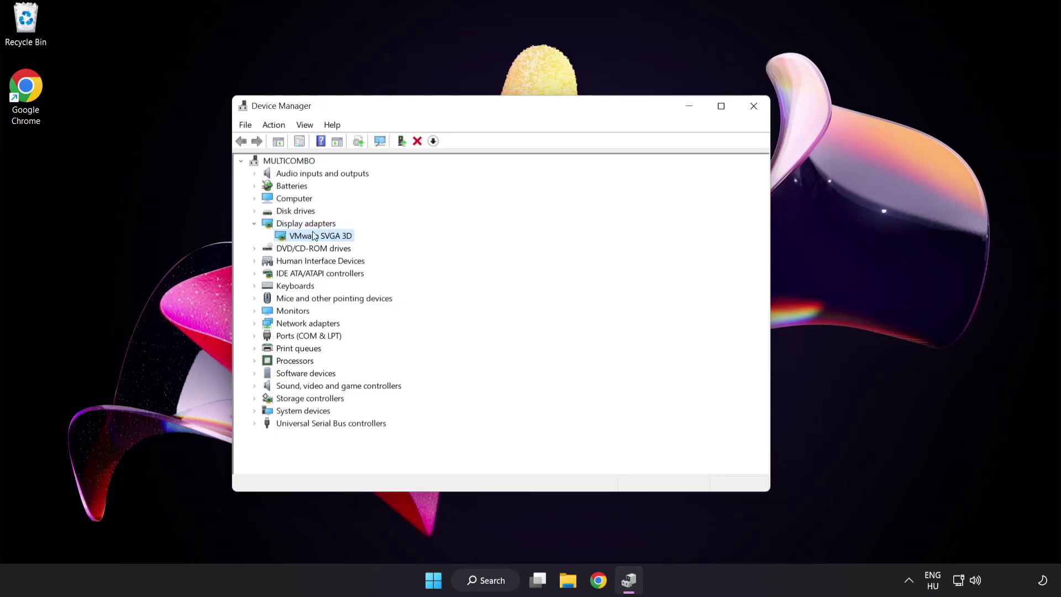
{"action": "right_click", "coordinate": [312, 235]}
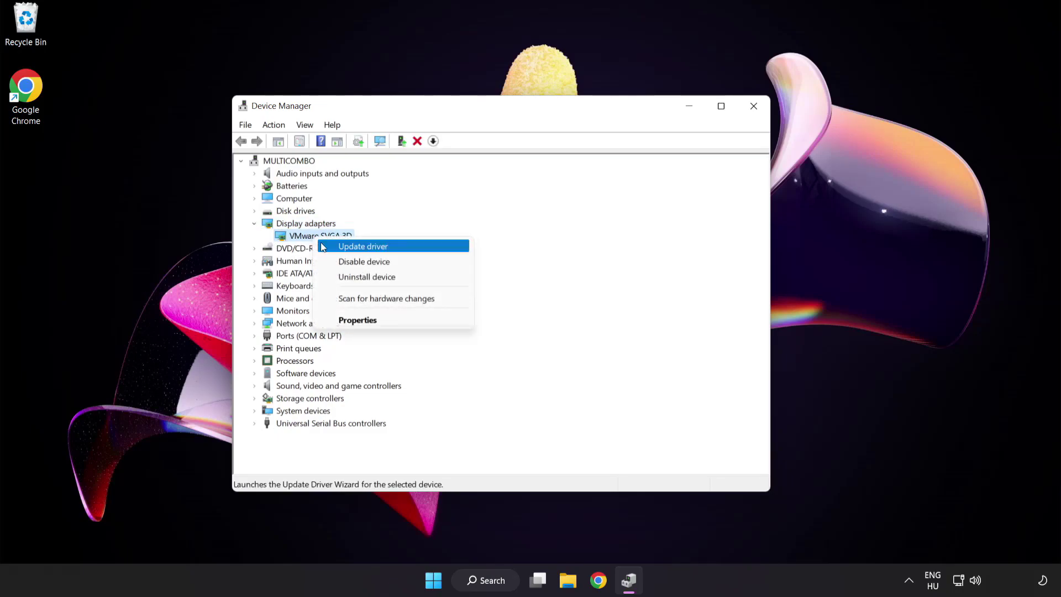
Step: Search automatically for a VMware SVGA 3D driver, confirm it's current, and close Device Manager
{"action": "left_click", "coordinate": [413, 250]}
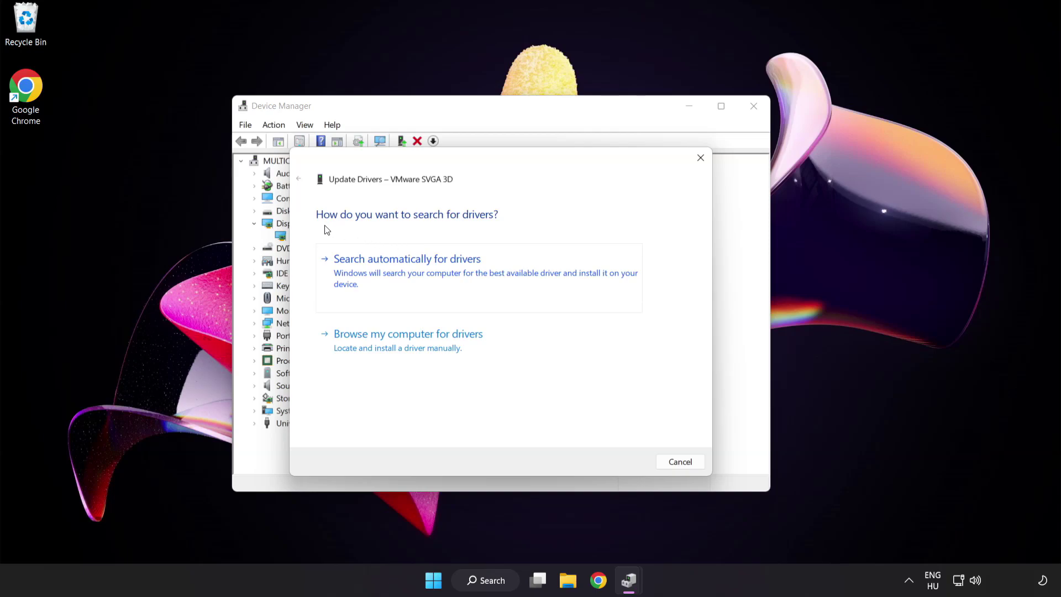
{"action": "left_click", "coordinate": [462, 273]}
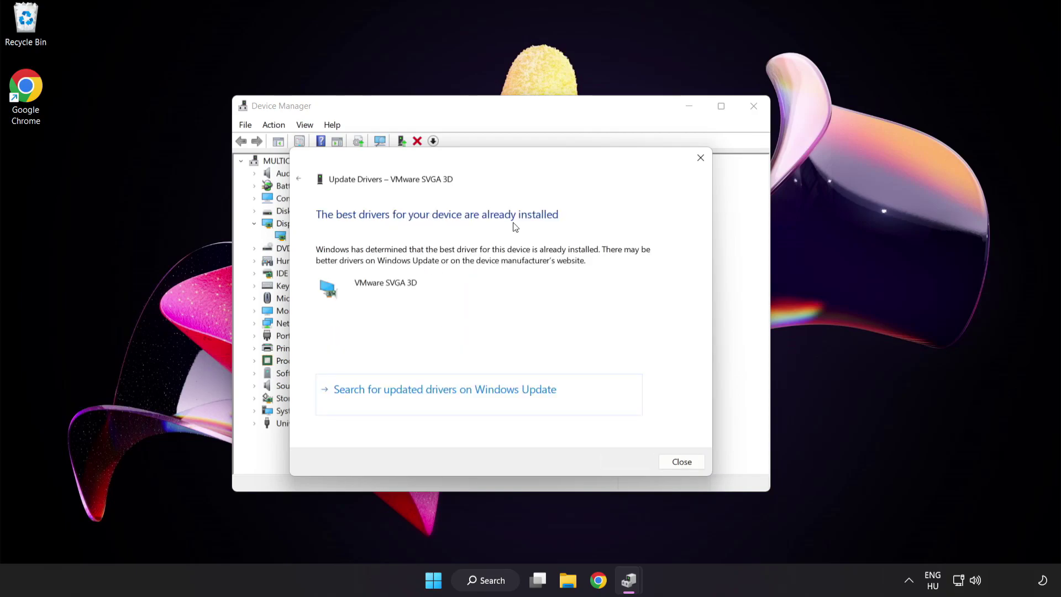
{"action": "left_click", "coordinate": [680, 463]}
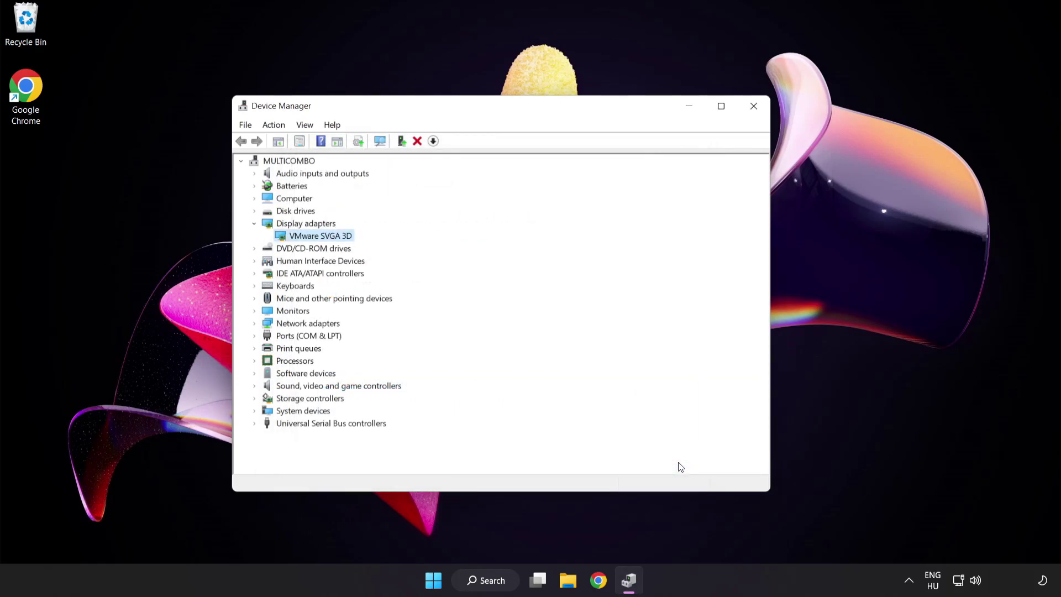
{"action": "left_click", "coordinate": [755, 107]}
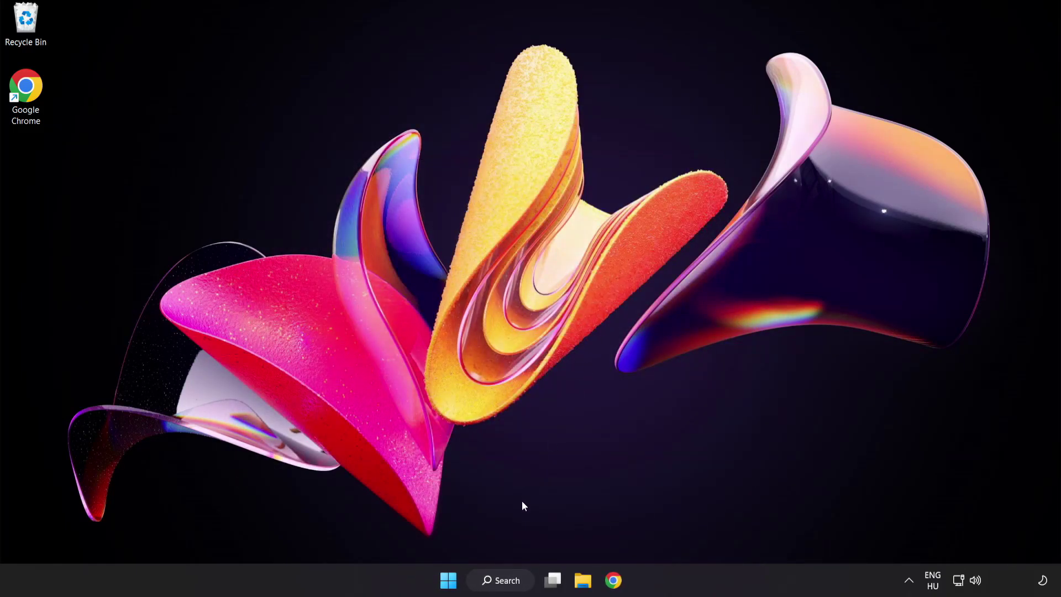
Step: Search Windows for 'update' to surface Windows Update settings
{"action": "left_click", "coordinate": [501, 580]}
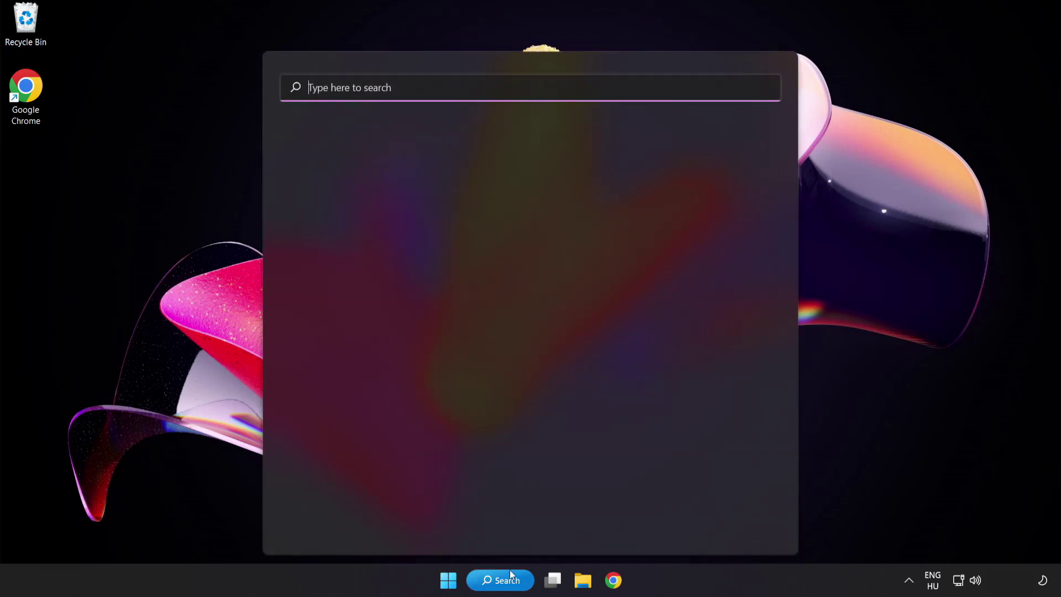
{"action": "type", "text": "u"}
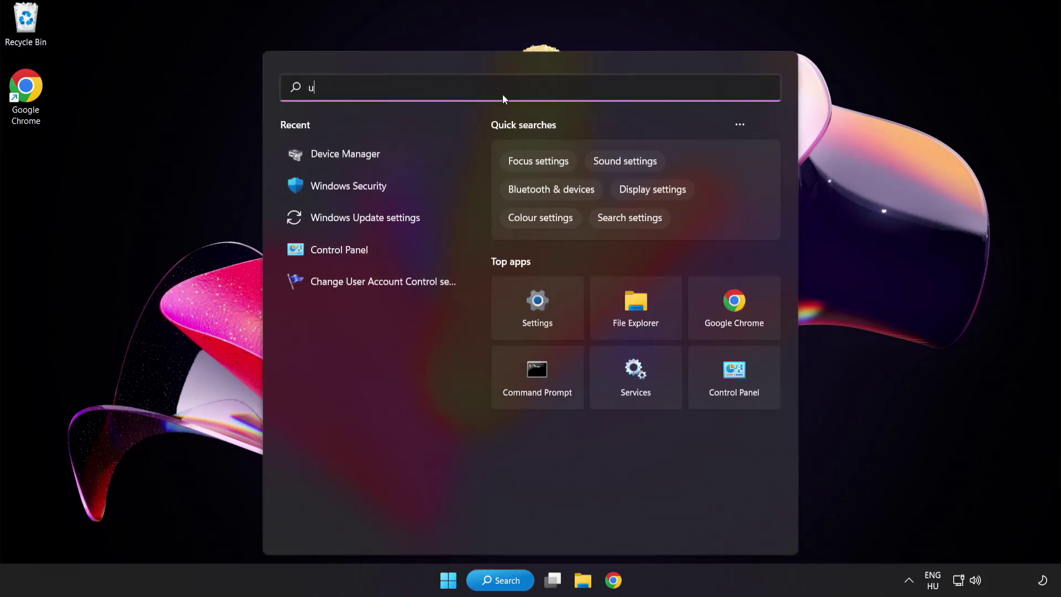
{"action": "type", "text": "pdate"}
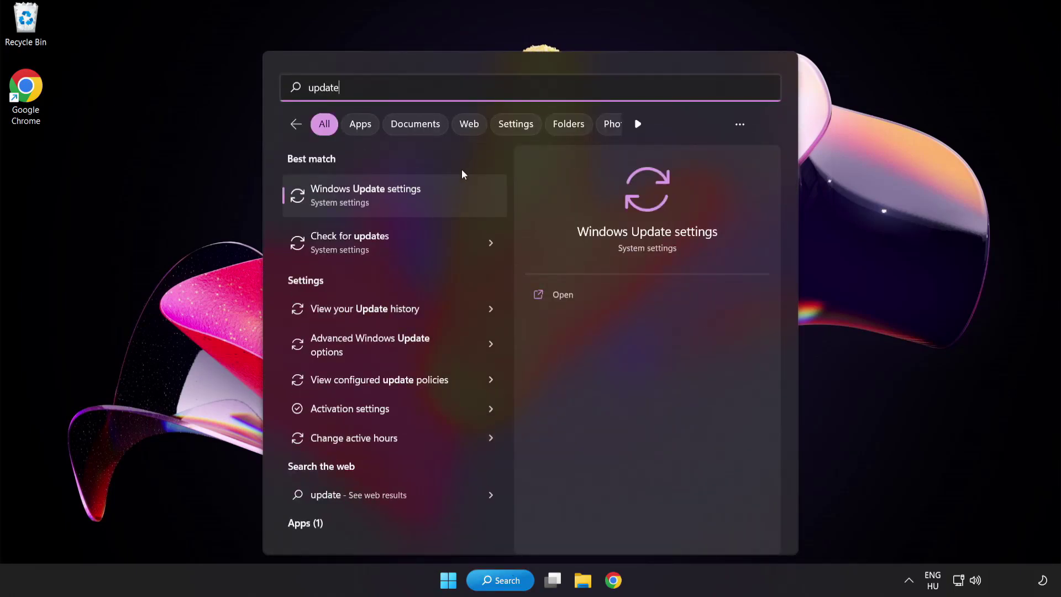
Step: Check Windows Update, confirm the PC is up to date, and close Settings
{"action": "left_click", "coordinate": [406, 200]}
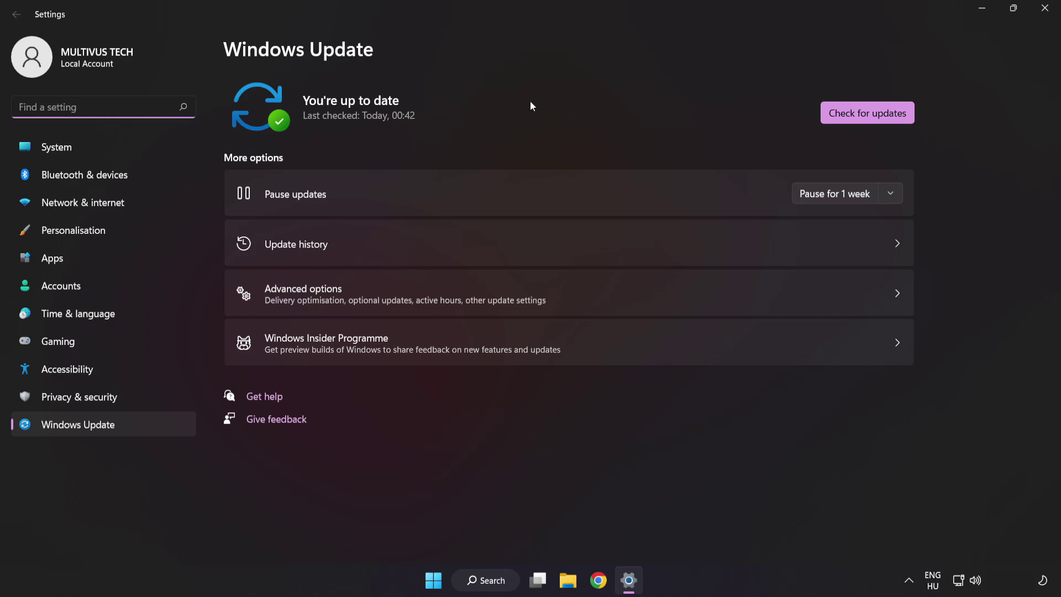
{"action": "left_click", "coordinate": [865, 120]}
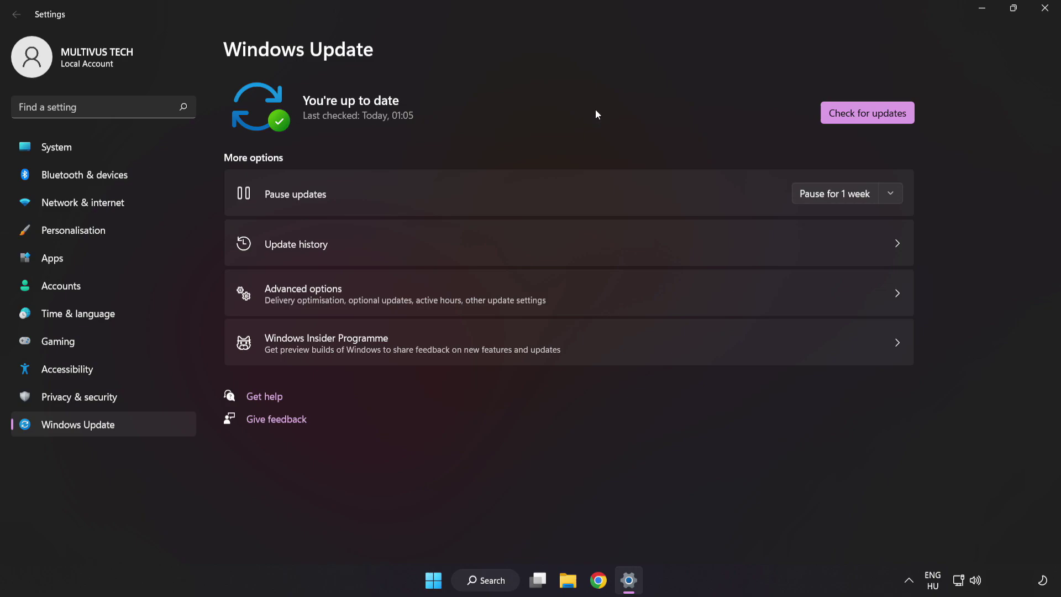
{"action": "left_click", "coordinate": [1044, 8]}
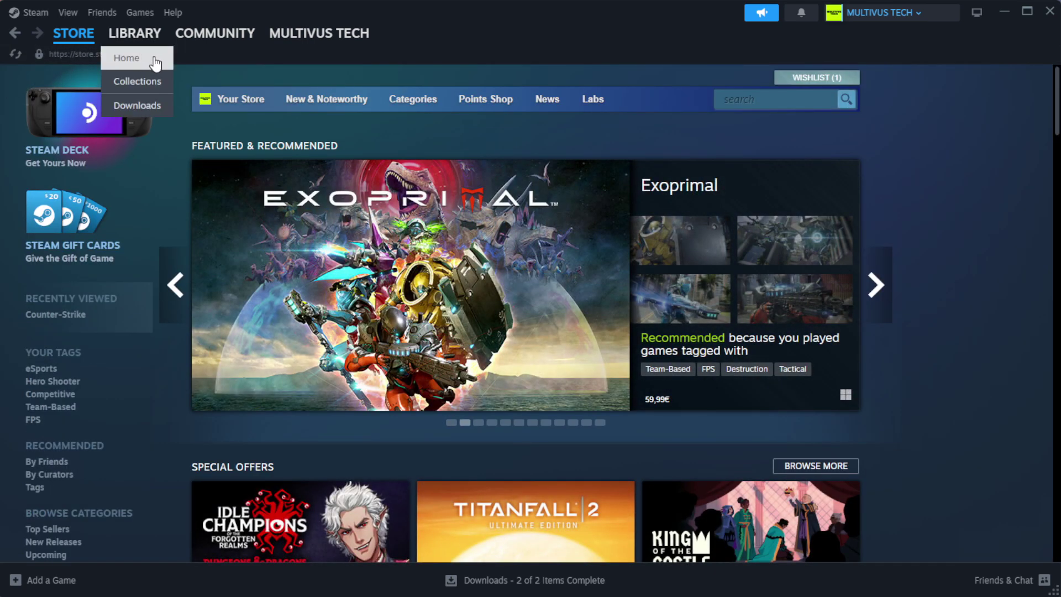
Step: Go to Steam's Library home and bring up options for YOUR NOT WORKING GAME
{"action": "left_click", "coordinate": [151, 59]}
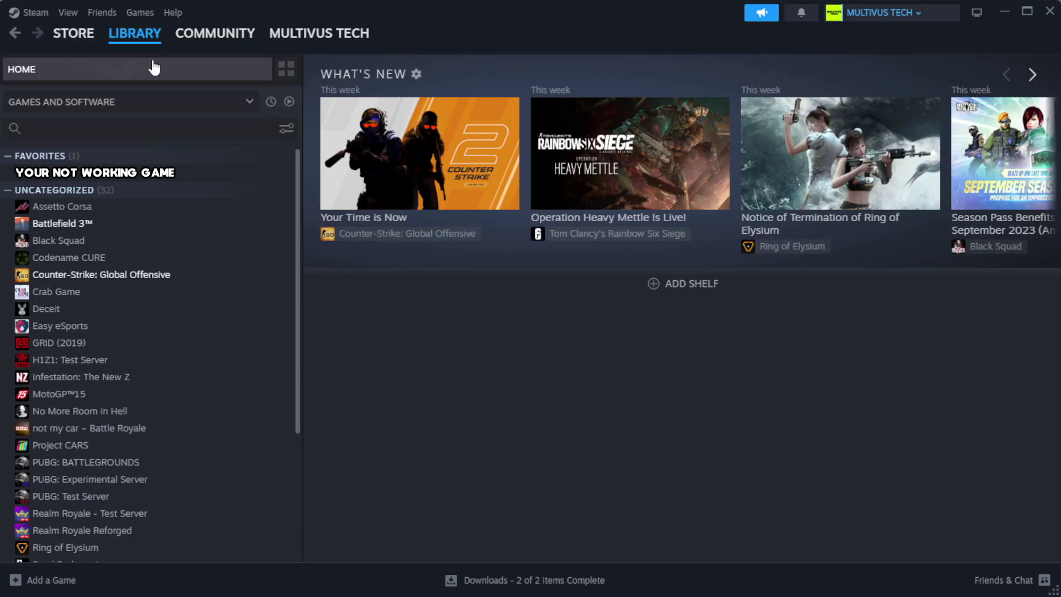
{"action": "right_click", "coordinate": [260, 176]}
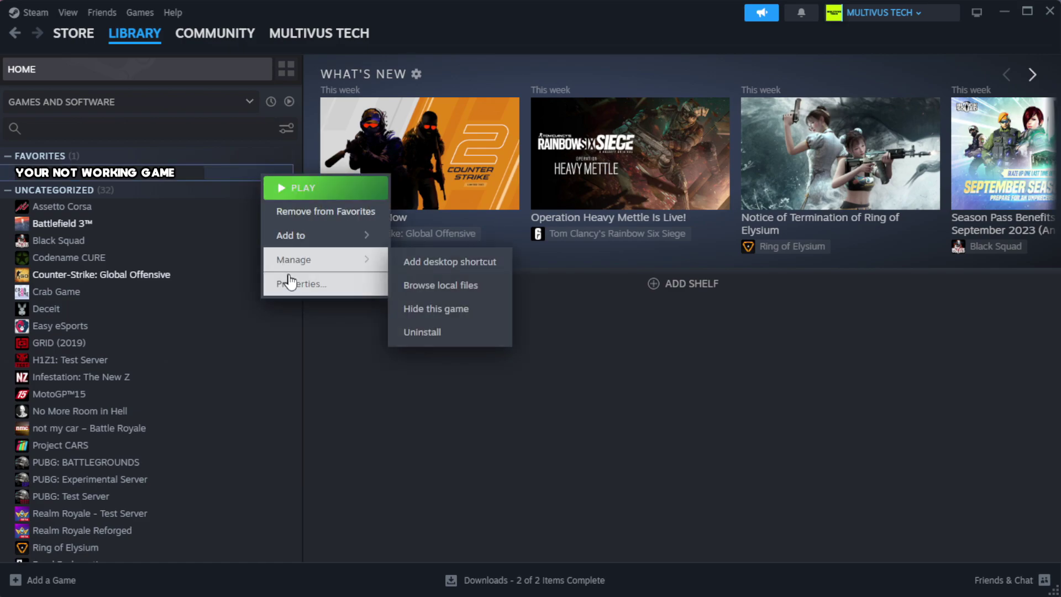
Step: Verify the game's files under Properties > Installed Files, validating all 1039 files
{"action": "left_click", "coordinate": [337, 290]}
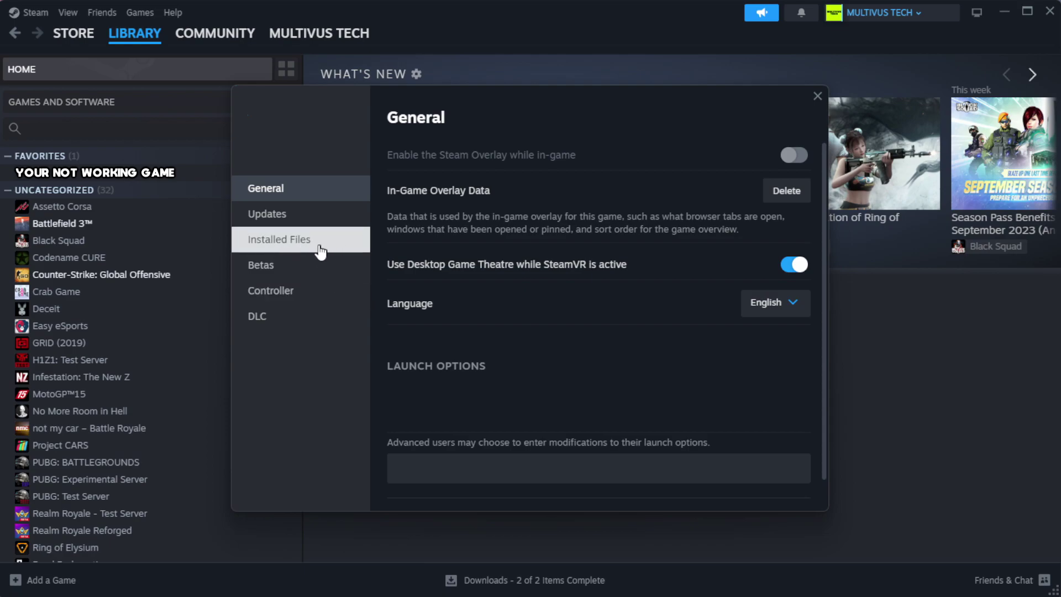
{"action": "left_click", "coordinate": [348, 251]}
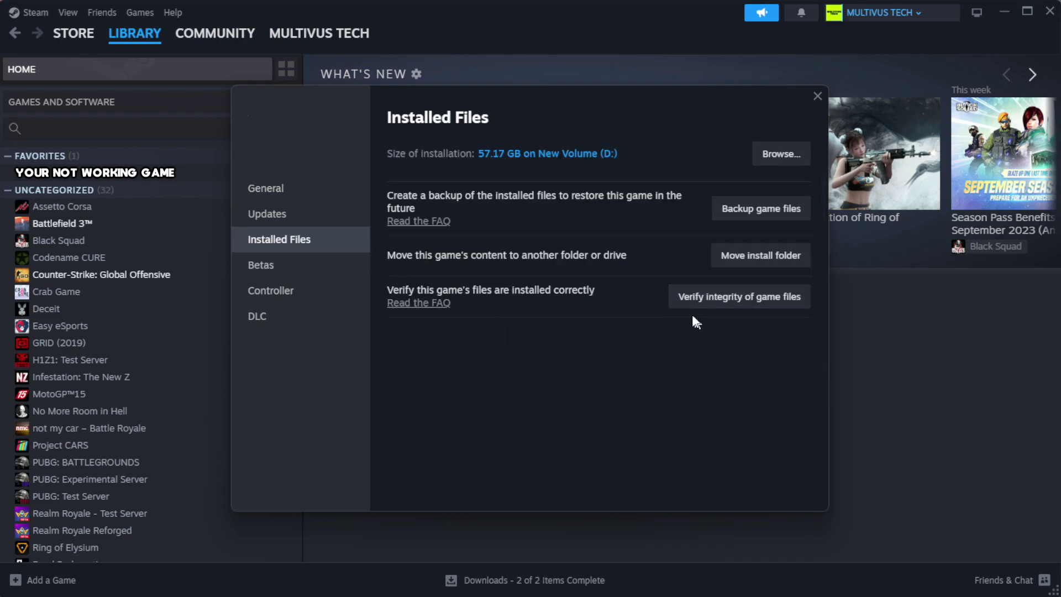
{"action": "left_click", "coordinate": [746, 308]}
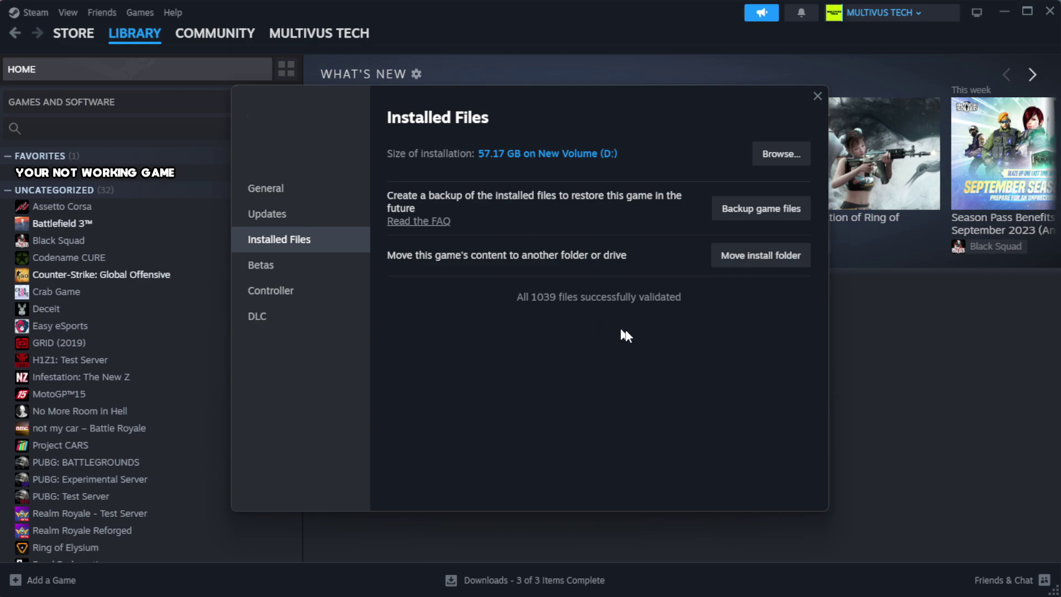
Step: Browse to the game's install folder and open the YOUR NOT WORKING GAME shortcut's Properties
{"action": "left_click", "coordinate": [778, 166]}
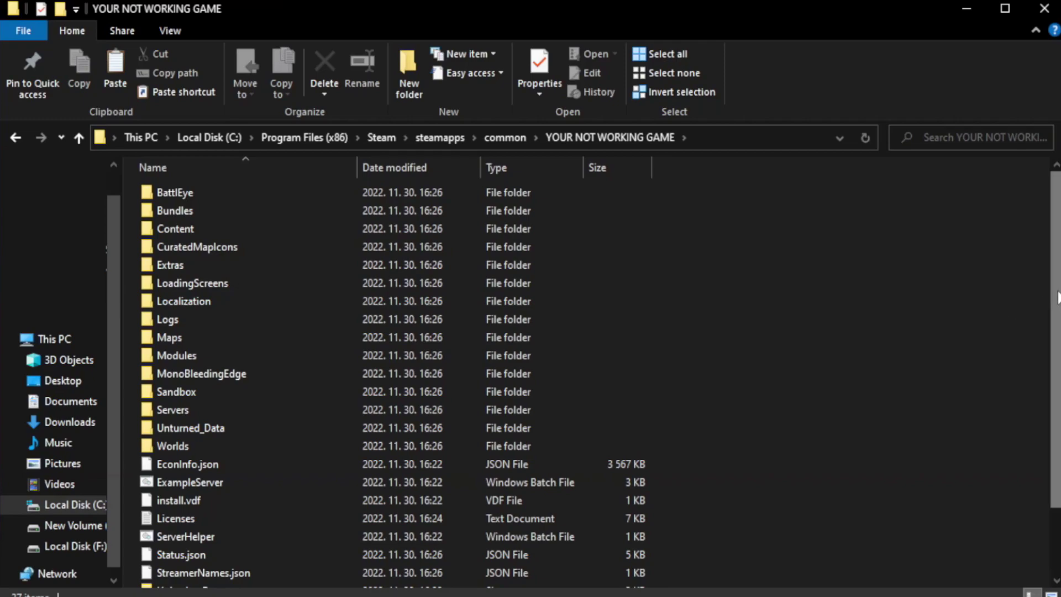
{"action": "left_click_drag", "start_coordinate": [1055, 326], "coordinate": [1058, 392]}
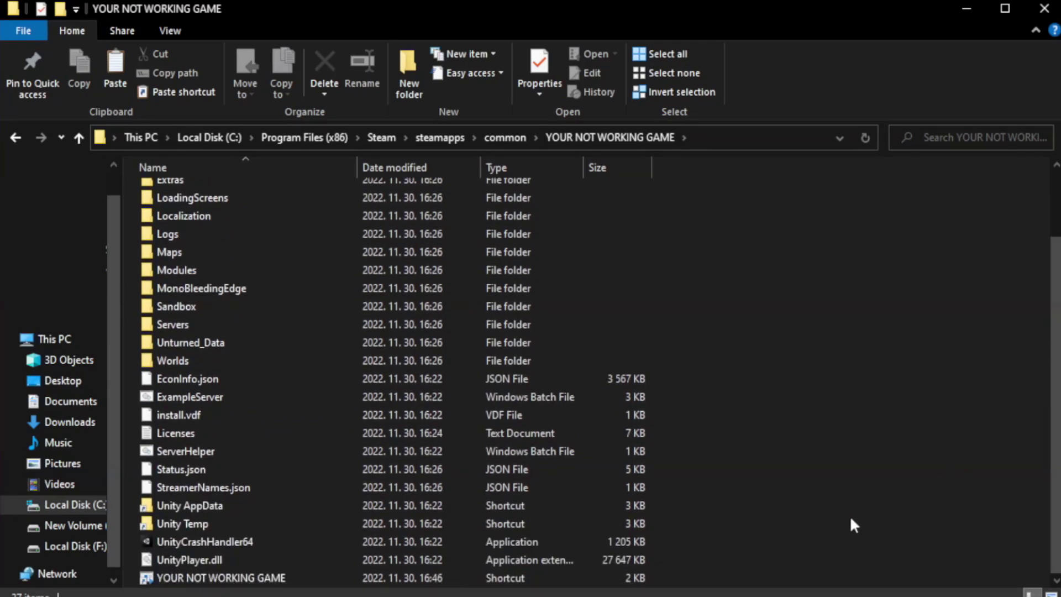
{"action": "left_click", "coordinate": [413, 578]}
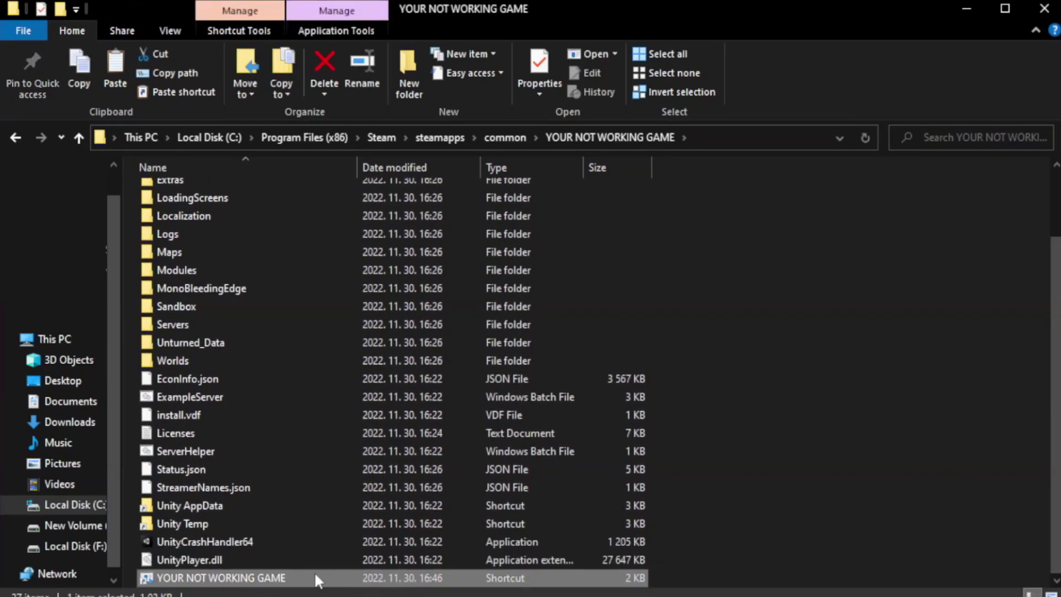
{"action": "right_click", "coordinate": [355, 580]}
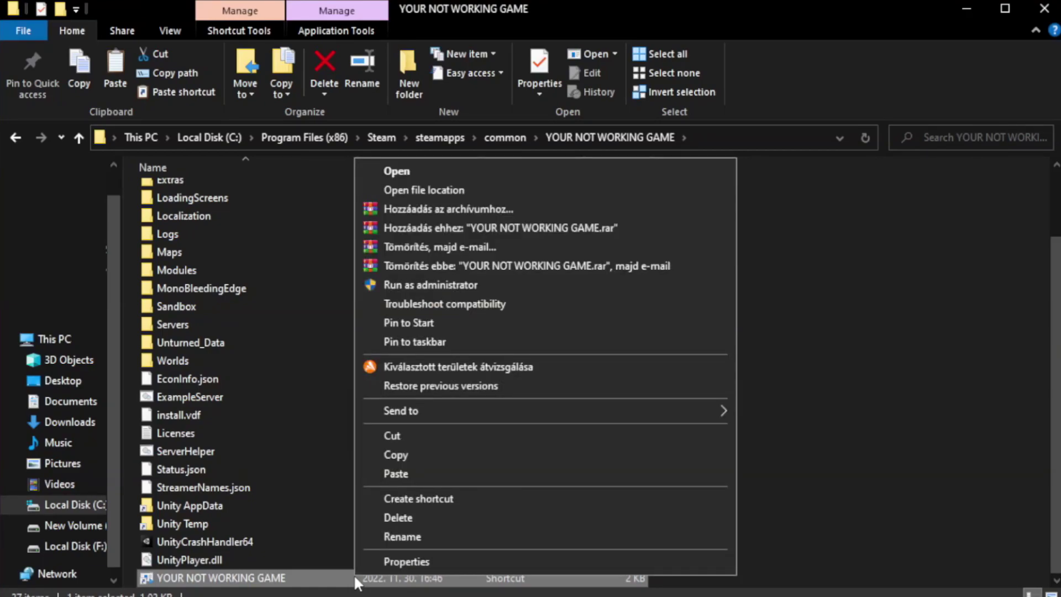
{"action": "left_click", "coordinate": [540, 562]}
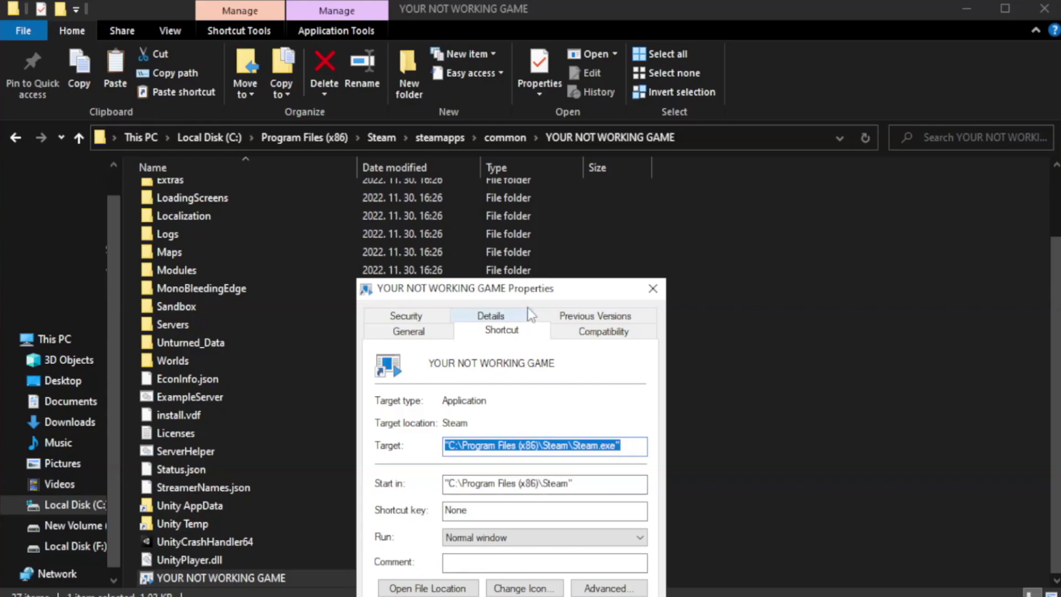
Step: Set the shortcut to Windows 8 compatibility, run as administrator, fullscreen optimizations disabled, and apply
{"action": "left_click_drag", "start_coordinate": [534, 295], "coordinate": [532, 109]}
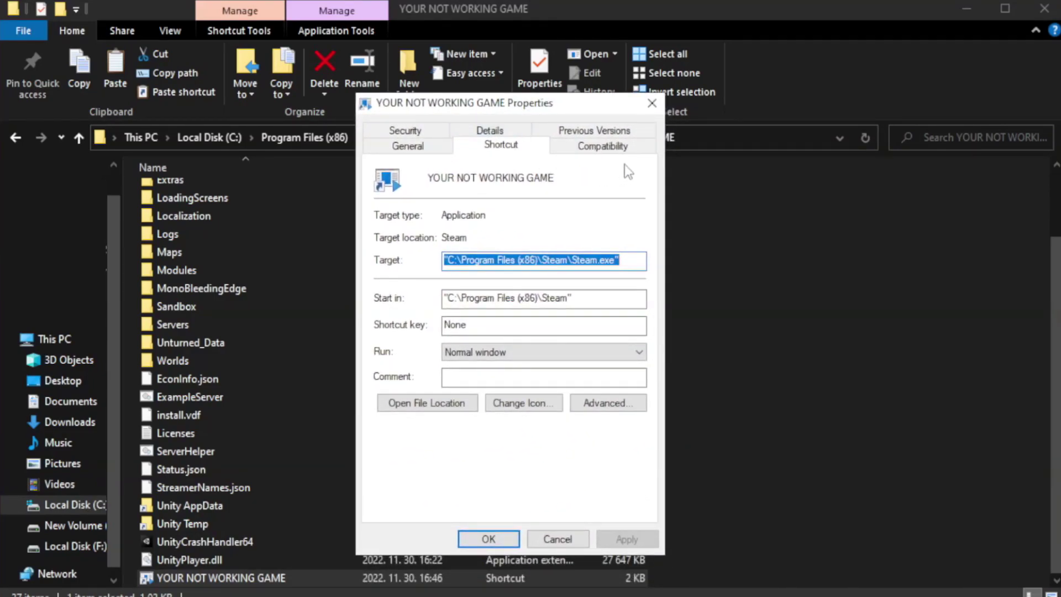
{"action": "left_click", "coordinate": [596, 148]}
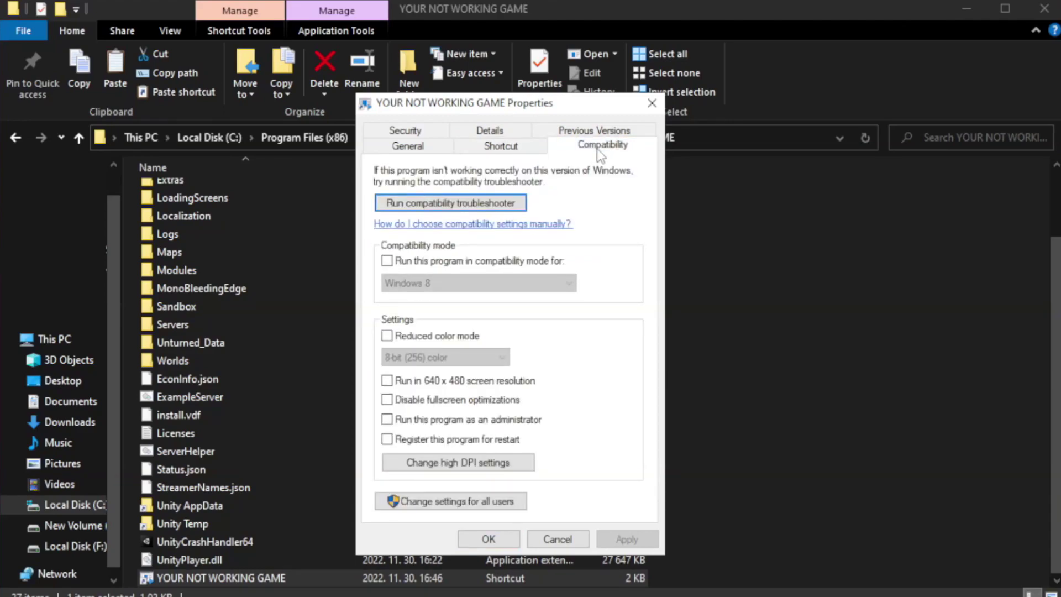
{"action": "left_click", "coordinate": [420, 260]}
{"action": "left_click", "coordinate": [449, 280]}
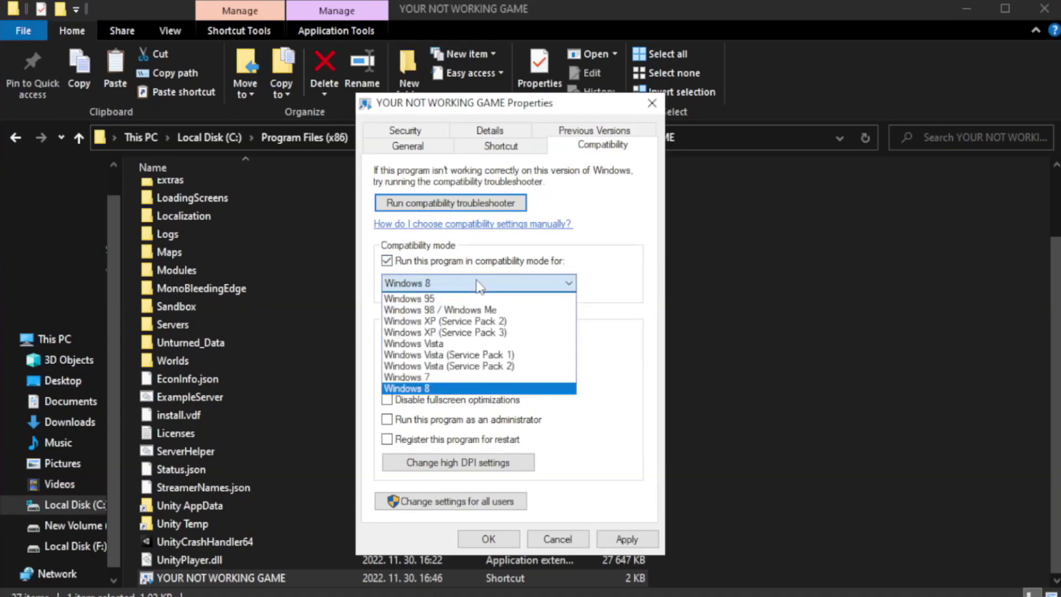
{"action": "left_click", "coordinate": [449, 391]}
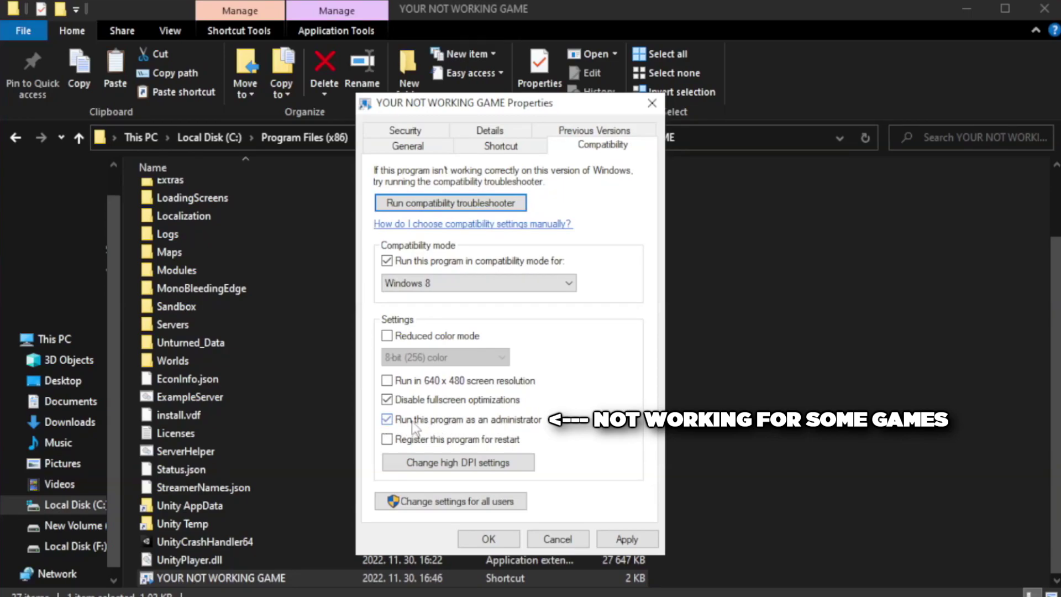
{"action": "left_click", "coordinate": [627, 540]}
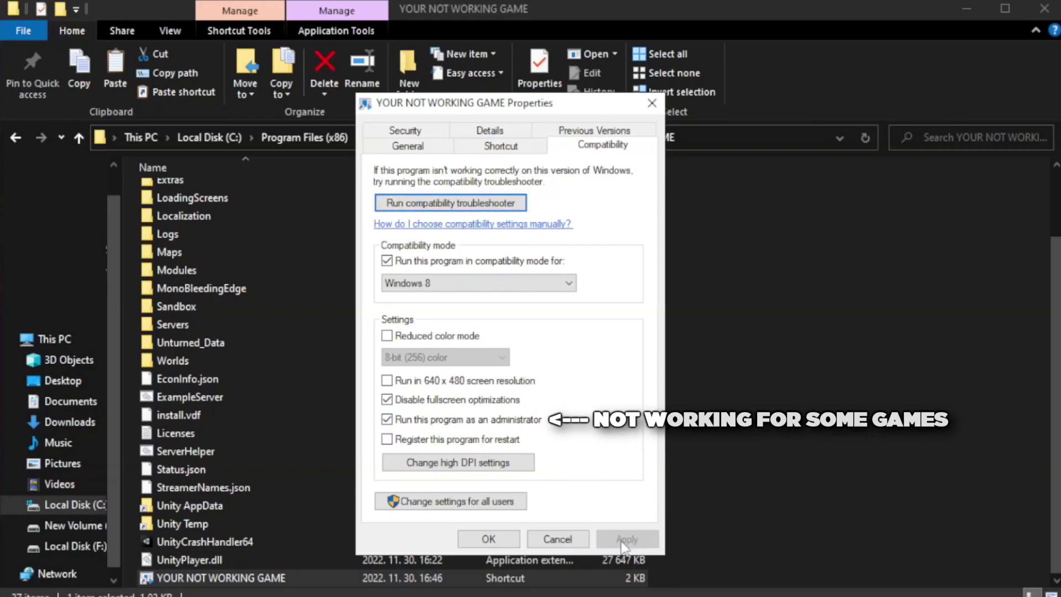
{"action": "left_click", "coordinate": [488, 540]}
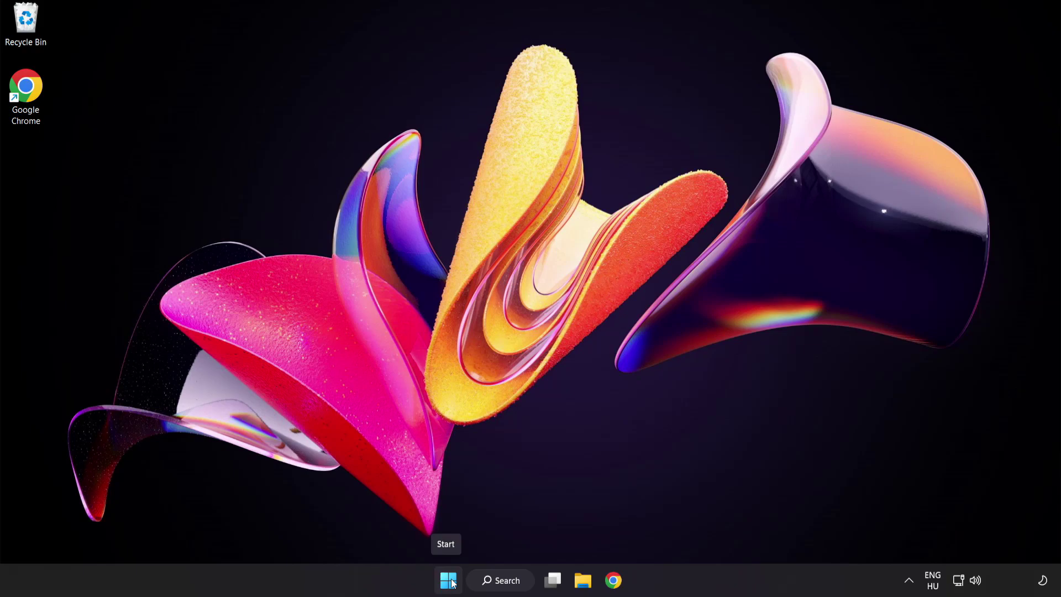
Step: Open Task Manager from the Start menu's right-click list and show the Startup apps
{"action": "right_click", "coordinate": [452, 584]}
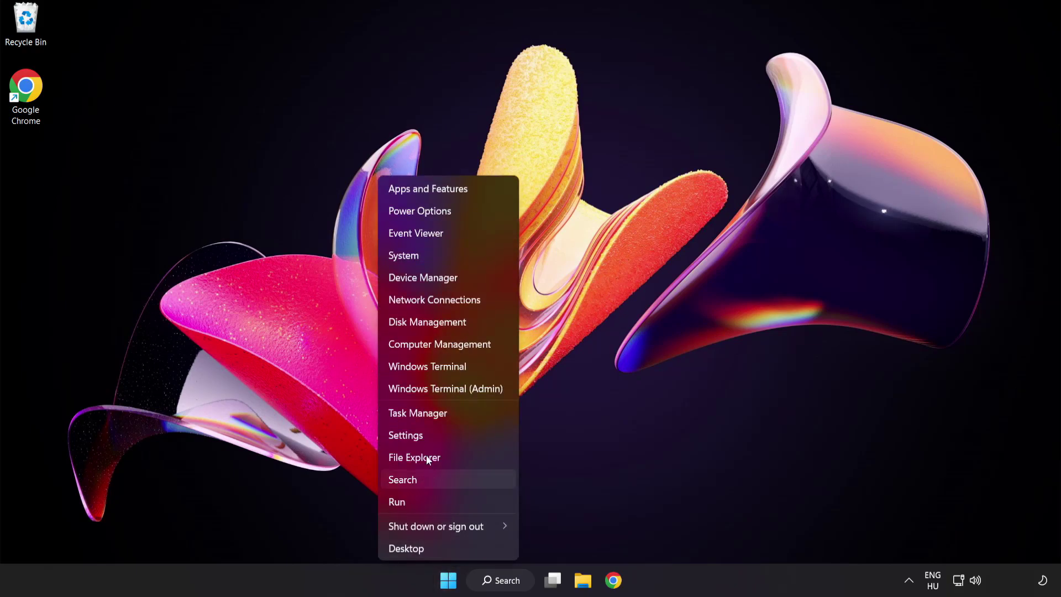
{"action": "left_click", "coordinate": [458, 417]}
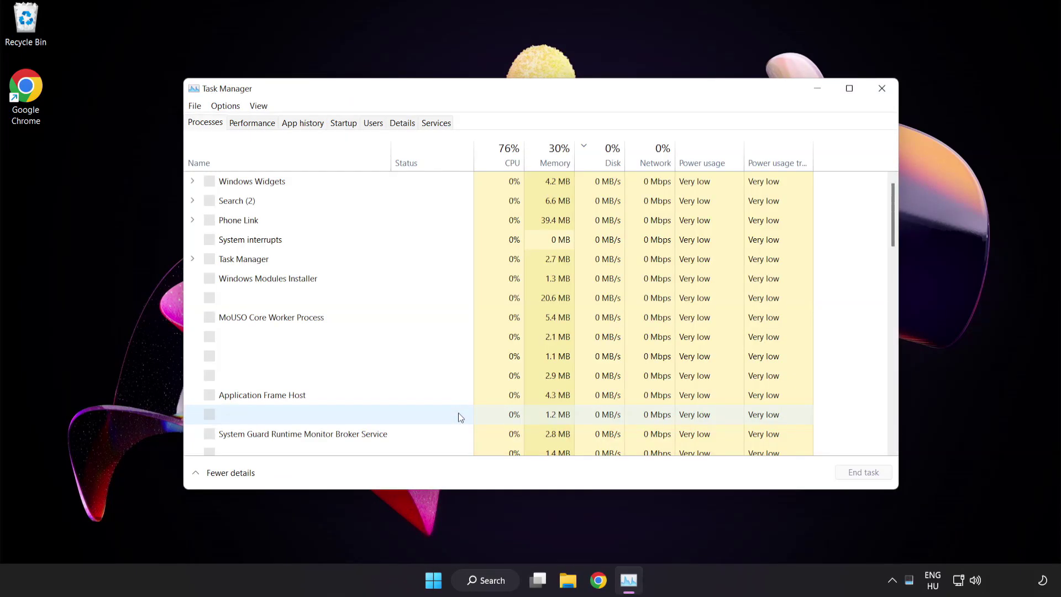
{"action": "left_click", "coordinate": [351, 127]}
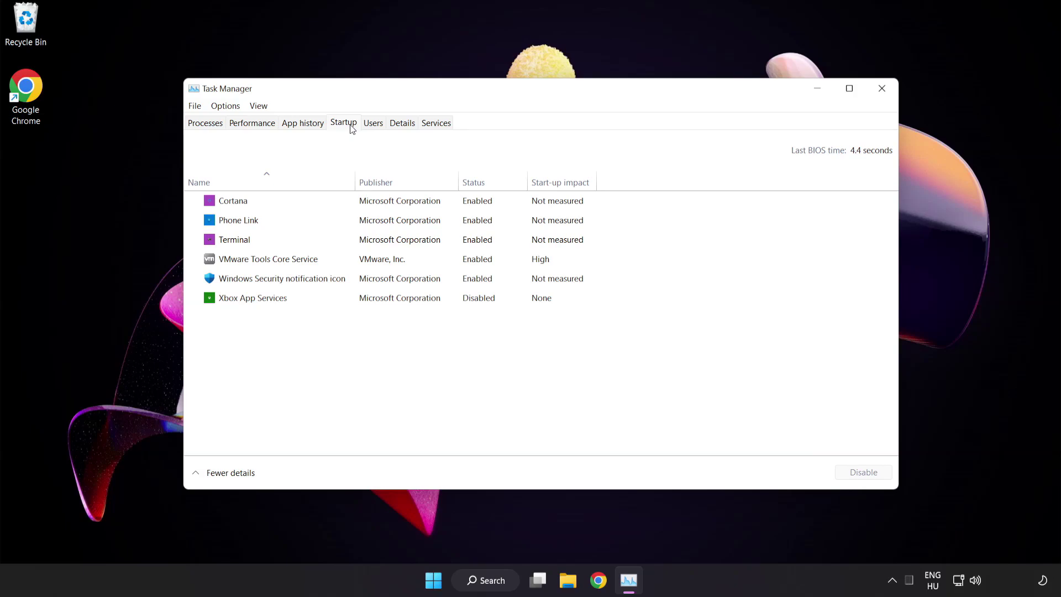
Step: Disable Cortana, Phone Link, Terminal and the Windows Security notification icon at startup
{"action": "left_click", "coordinate": [352, 203]}
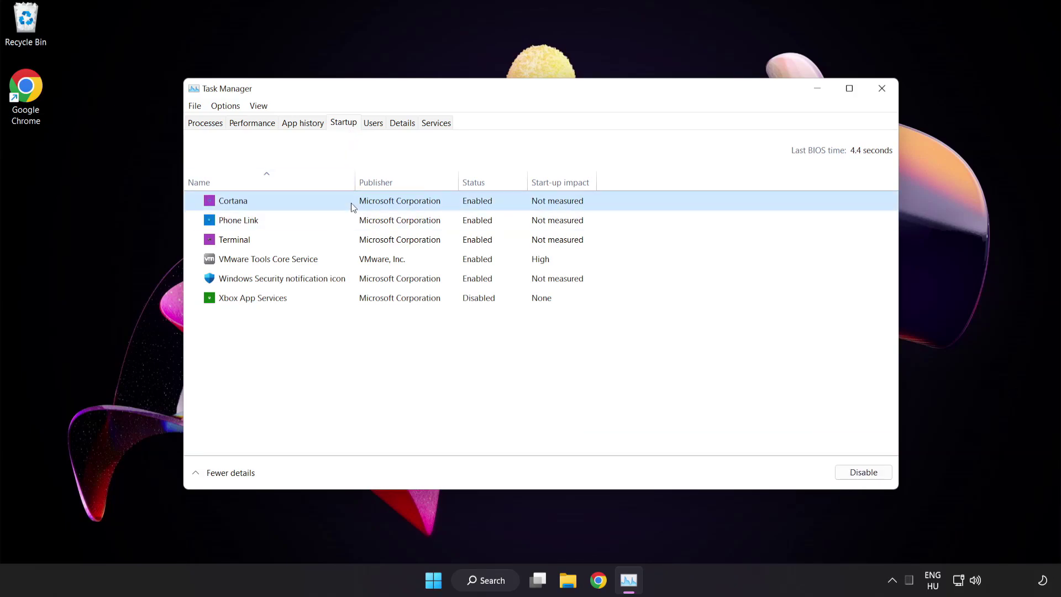
{"action": "left_click", "coordinate": [865, 474]}
{"action": "left_click", "coordinate": [327, 219]}
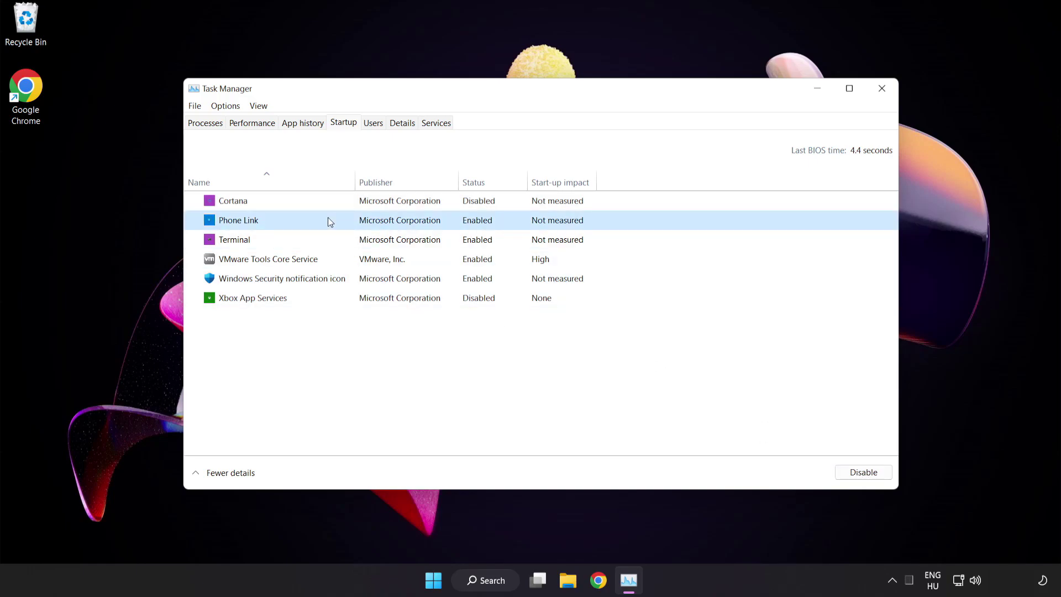
{"action": "left_click", "coordinate": [859, 478]}
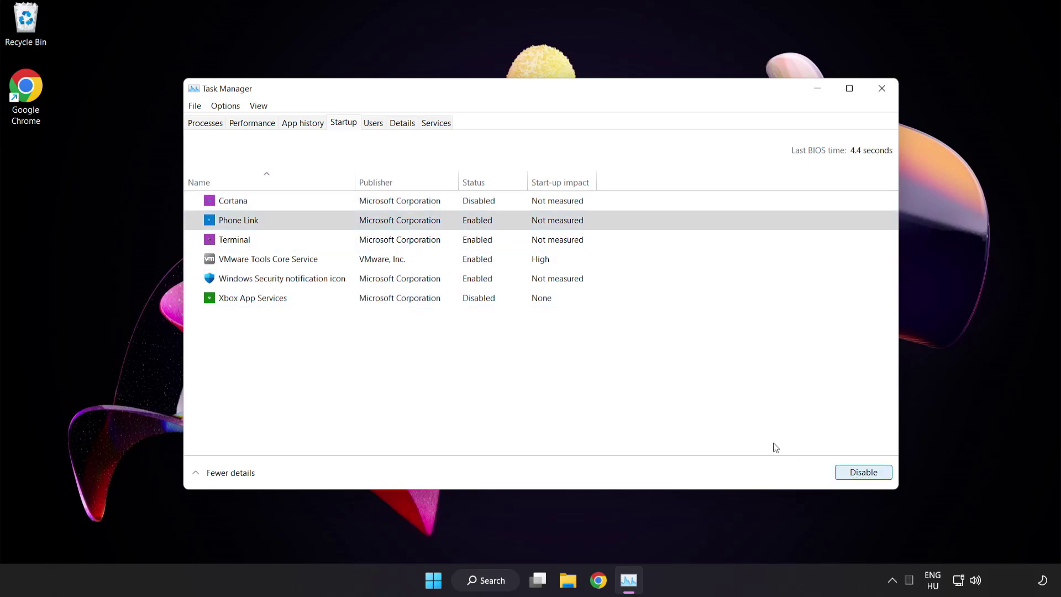
{"action": "left_click", "coordinate": [343, 244]}
{"action": "left_click", "coordinate": [841, 466]}
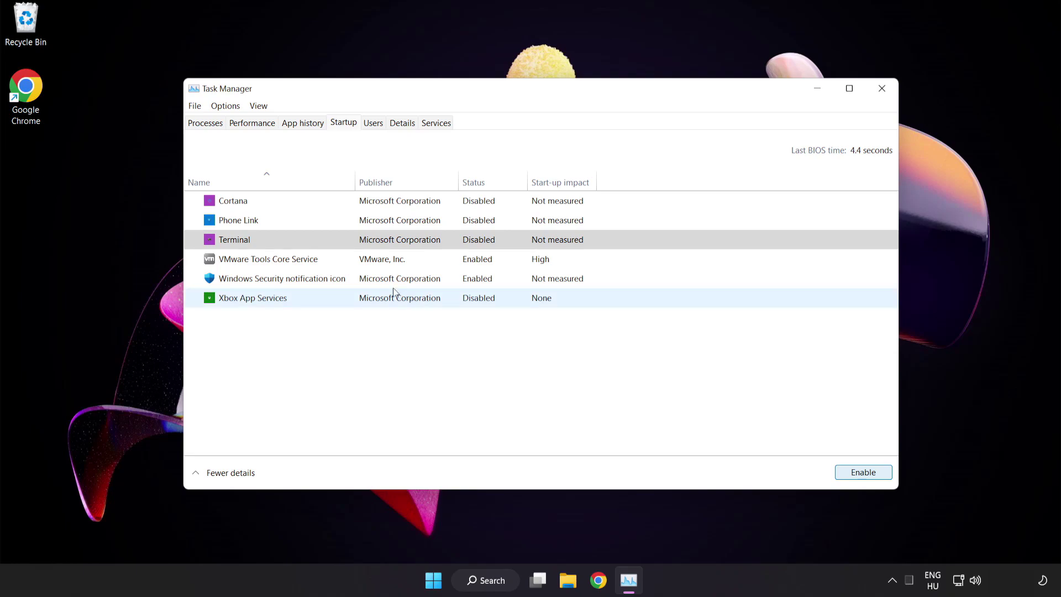
{"action": "left_click", "coordinate": [360, 279]}
{"action": "left_click", "coordinate": [855, 474]}
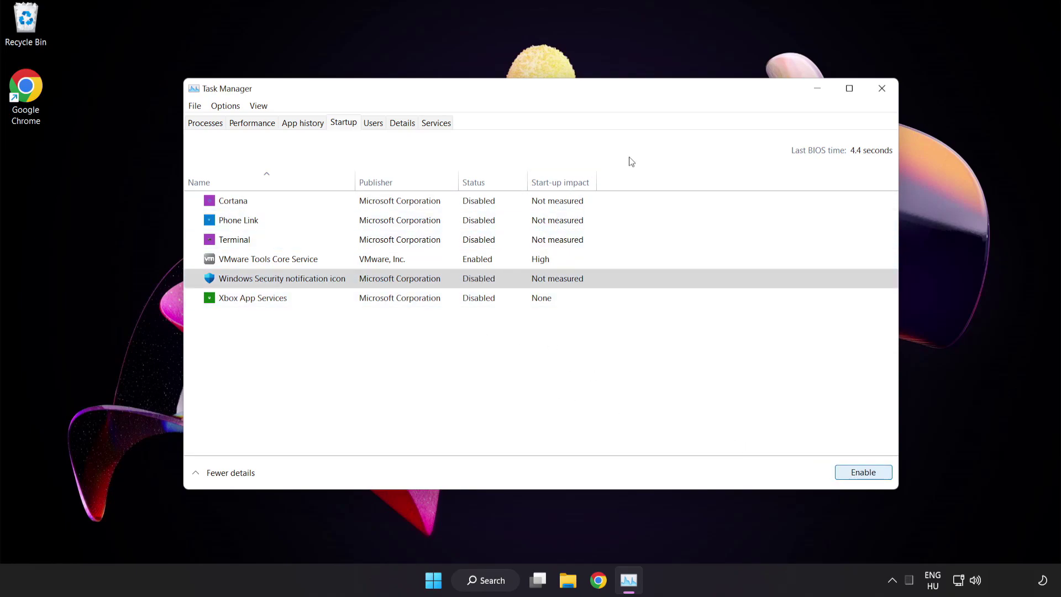
Step: Close Task Manager and launch the Windows Security app by searching 'security'
{"action": "left_click", "coordinate": [881, 90]}
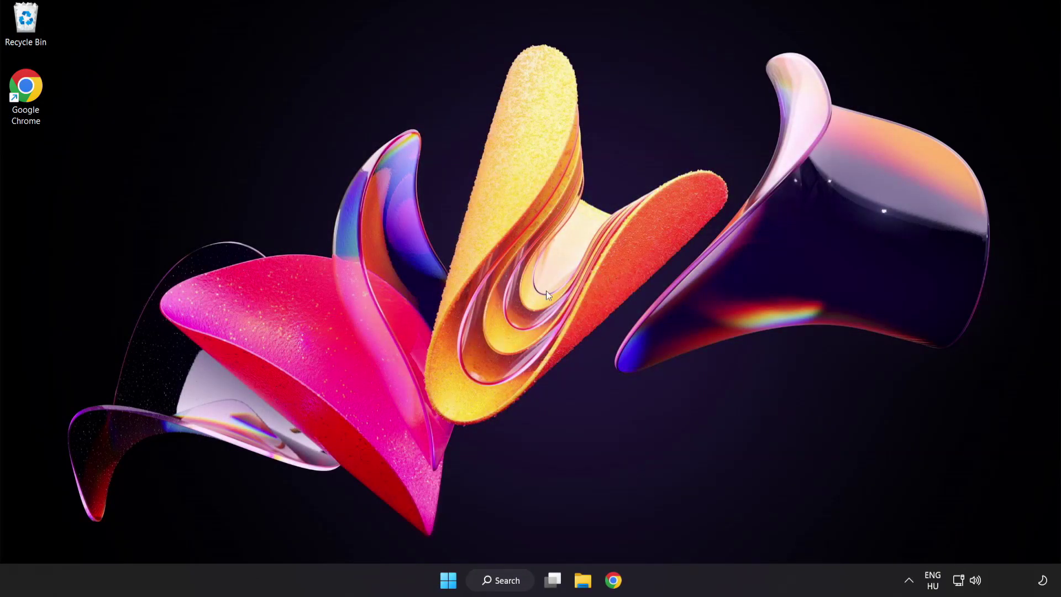
{"action": "left_click", "coordinate": [509, 584]}
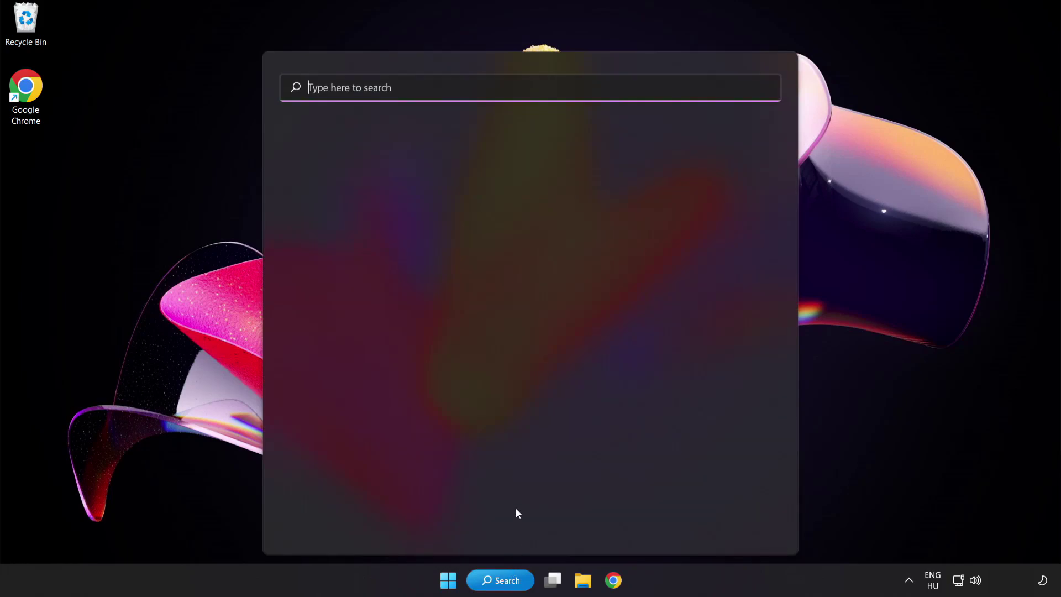
{"action": "type", "text": "sec"}
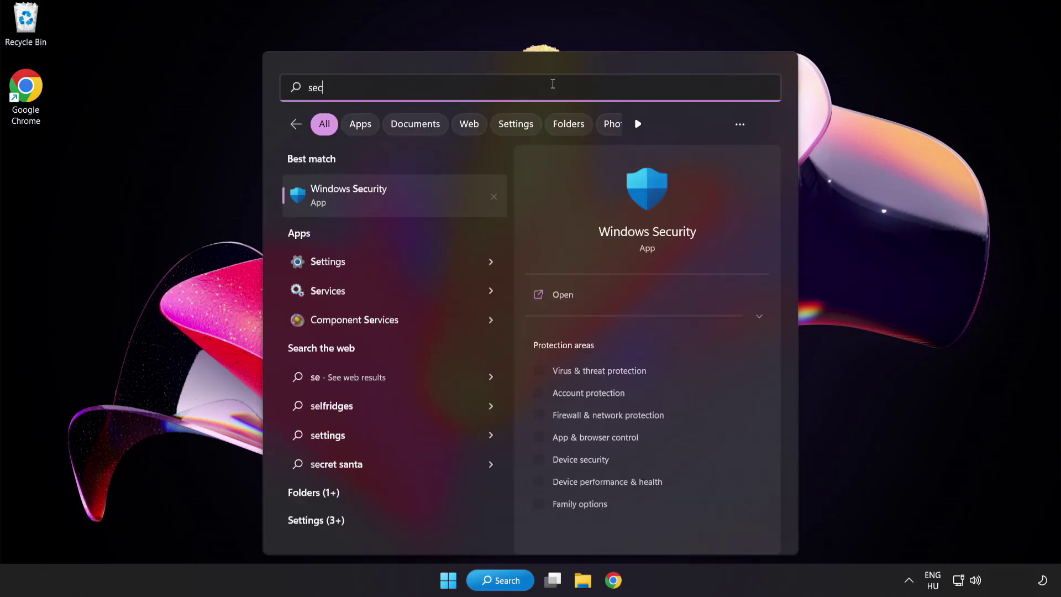
{"action": "type", "text": "urity"}
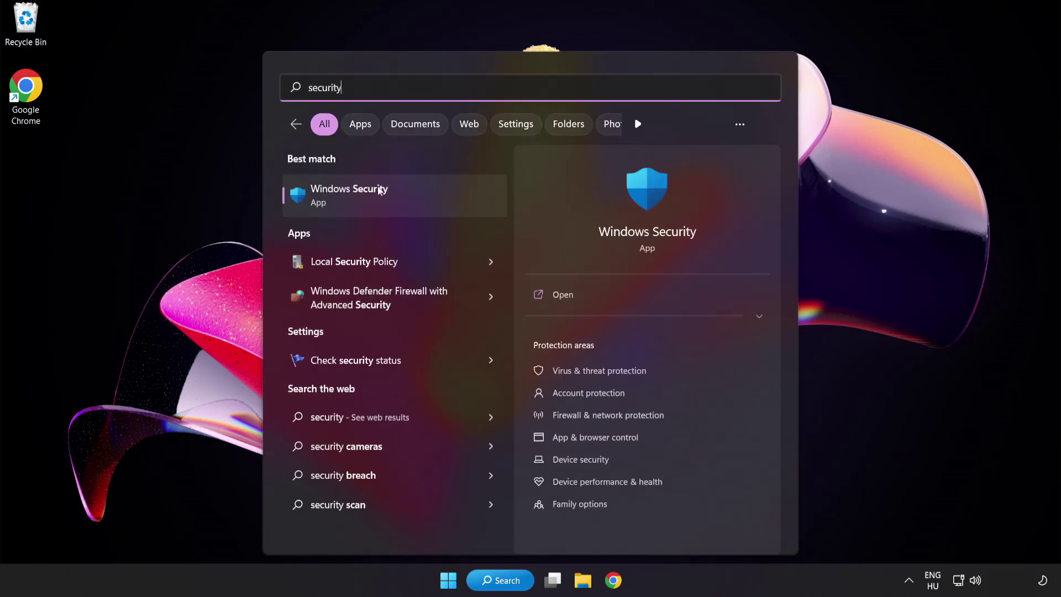
{"action": "left_click", "coordinate": [400, 195]}
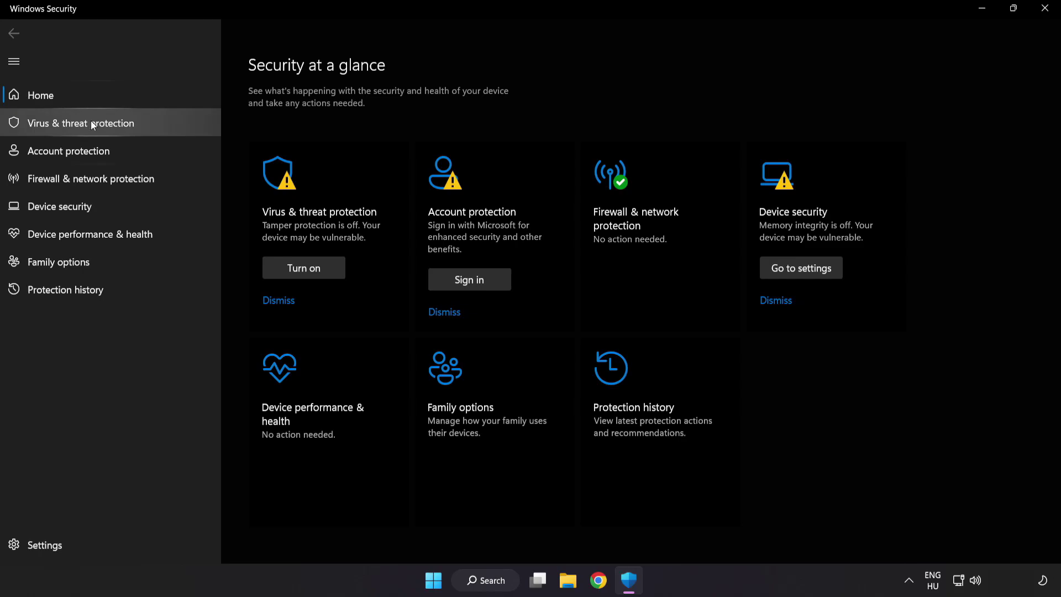
Step: Open the Virus & threat protection settings and scroll down to the Exclusions section
{"action": "left_click", "coordinate": [160, 122]}
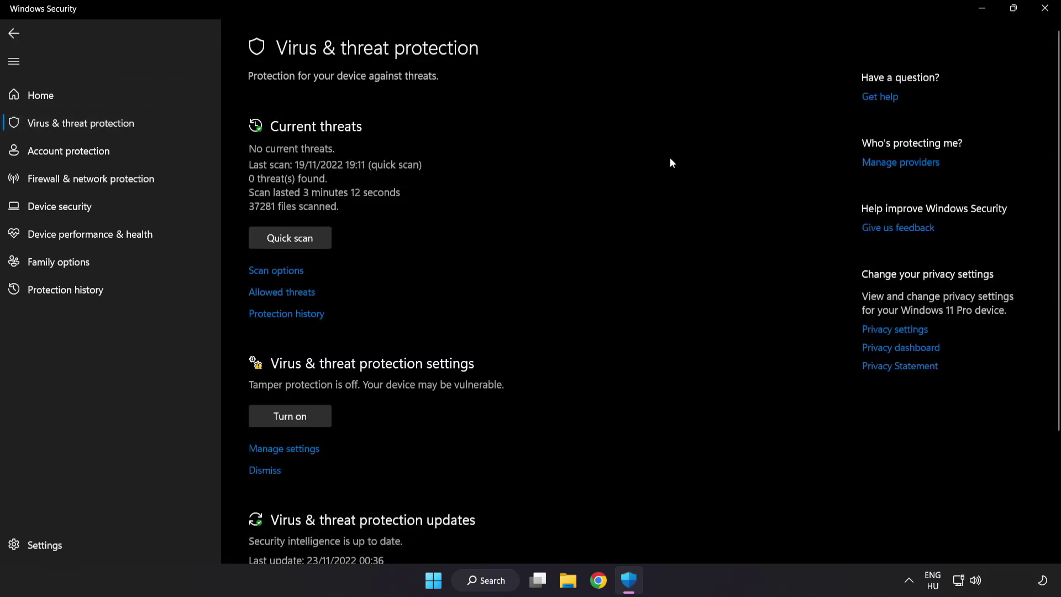
{"action": "scroll", "coordinate": [671, 161], "scroll_direction": "down", "scroll_amount": 3}
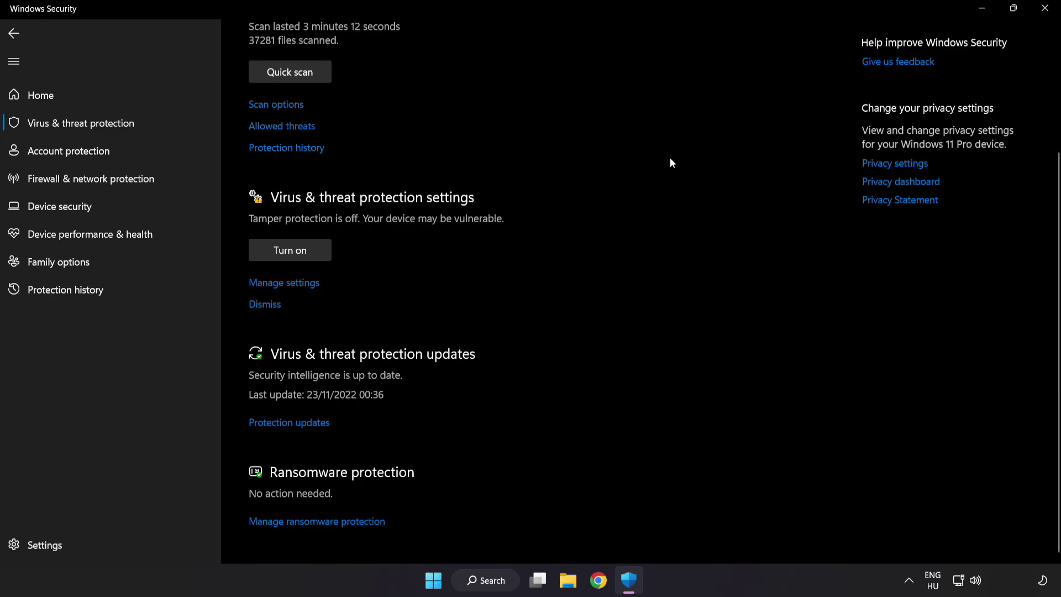
{"action": "left_click", "coordinate": [290, 281]}
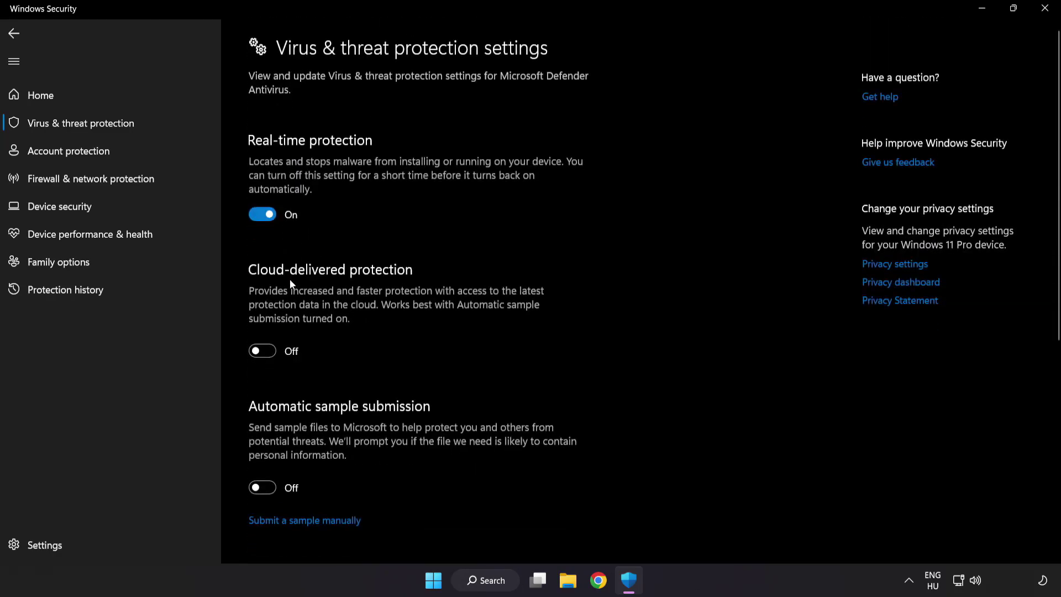
{"action": "scroll", "coordinate": [617, 287], "scroll_direction": "down", "scroll_amount": 1}
{"action": "scroll", "coordinate": [617, 287], "scroll_direction": "down", "scroll_amount": 5}
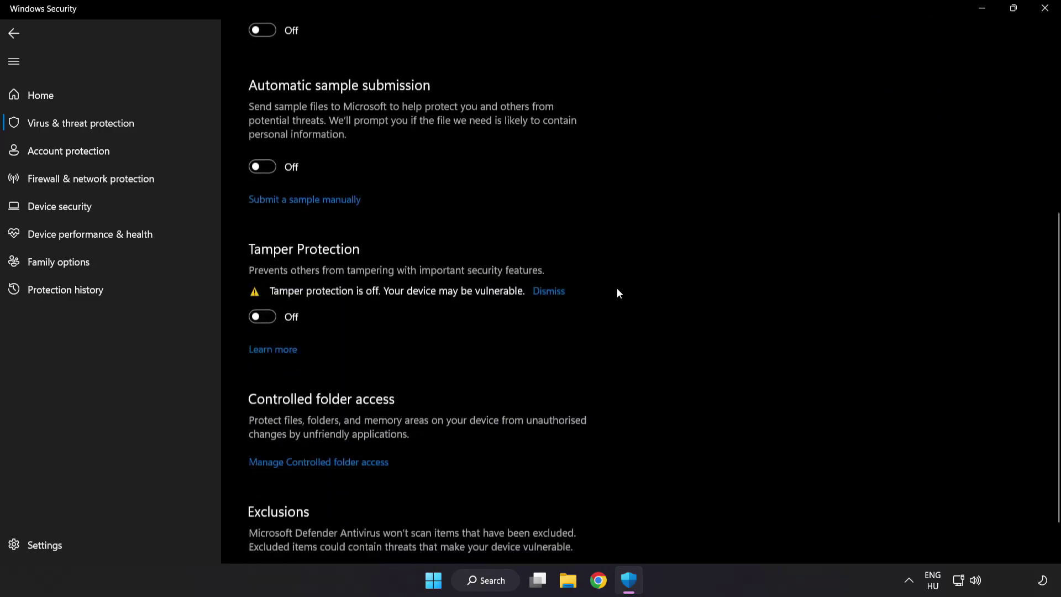
{"action": "scroll", "coordinate": [617, 287], "scroll_direction": "down", "scroll_amount": 1}
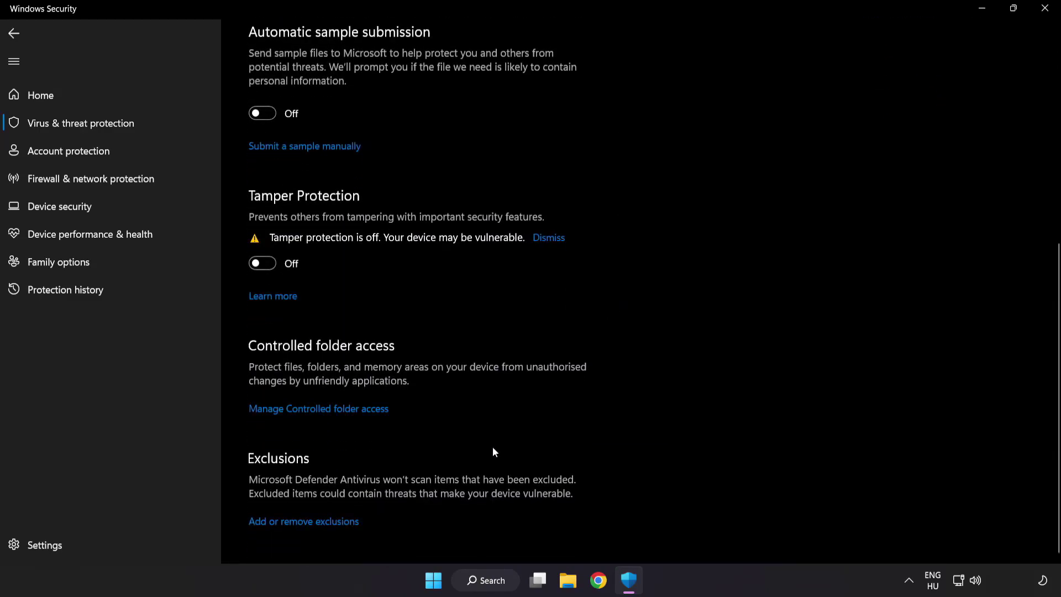
Step: Add the shortcut in C:\Program Files (x86)\NOT WORKING APP as a file exclusion
{"action": "left_click", "coordinate": [310, 522]}
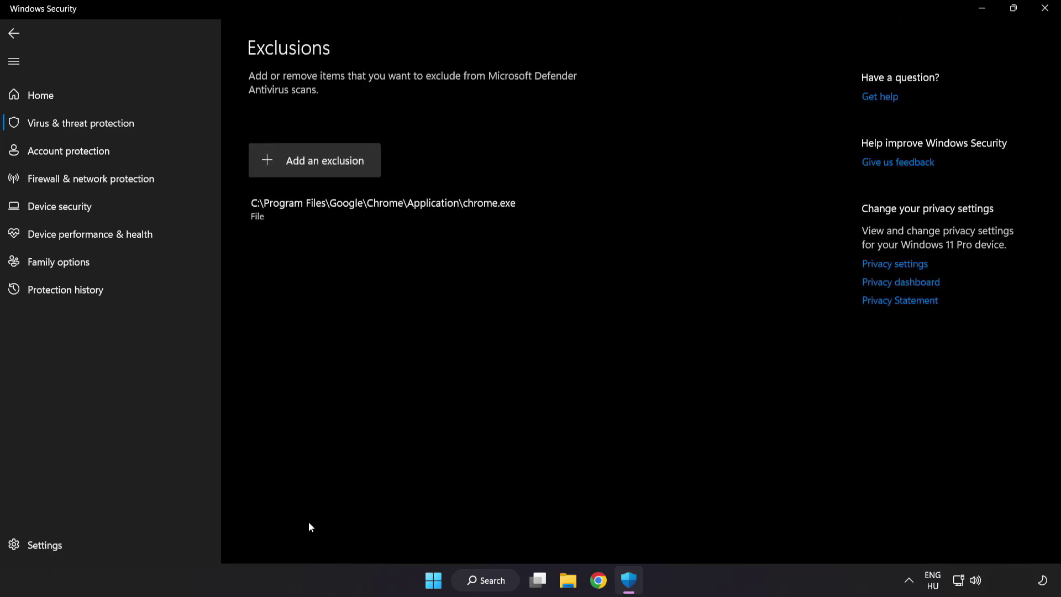
{"action": "left_click", "coordinate": [316, 169]}
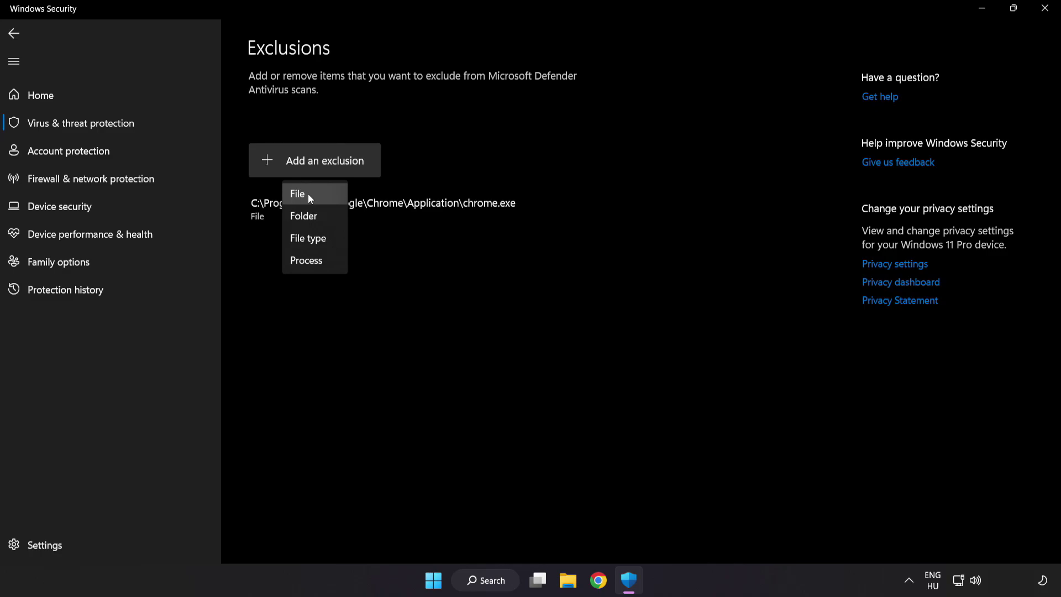
{"action": "left_click", "coordinate": [307, 194]}
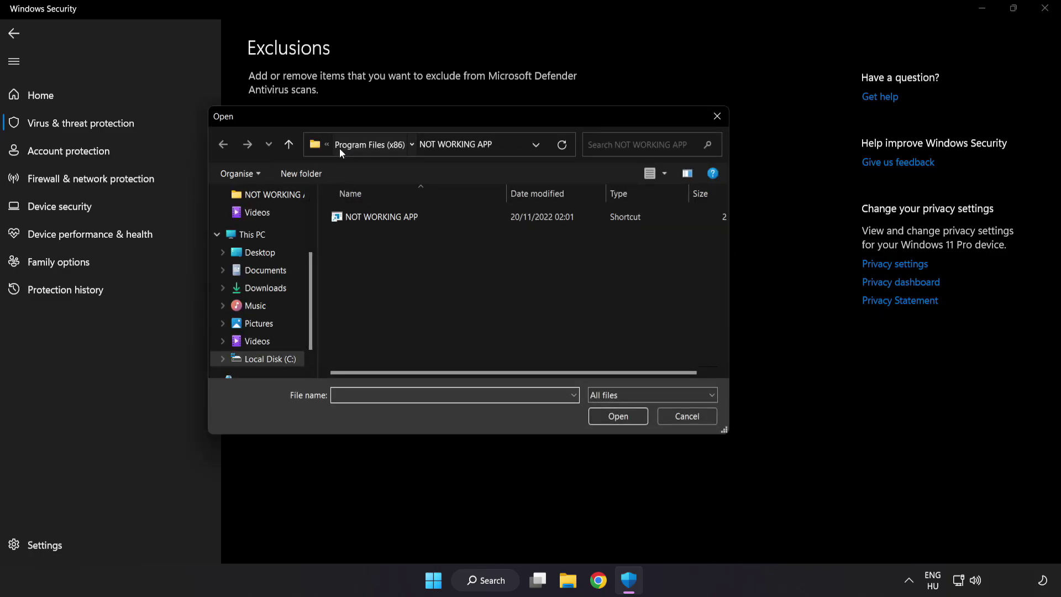
{"action": "left_click", "coordinate": [339, 148]}
{"action": "left_click", "coordinate": [348, 144]}
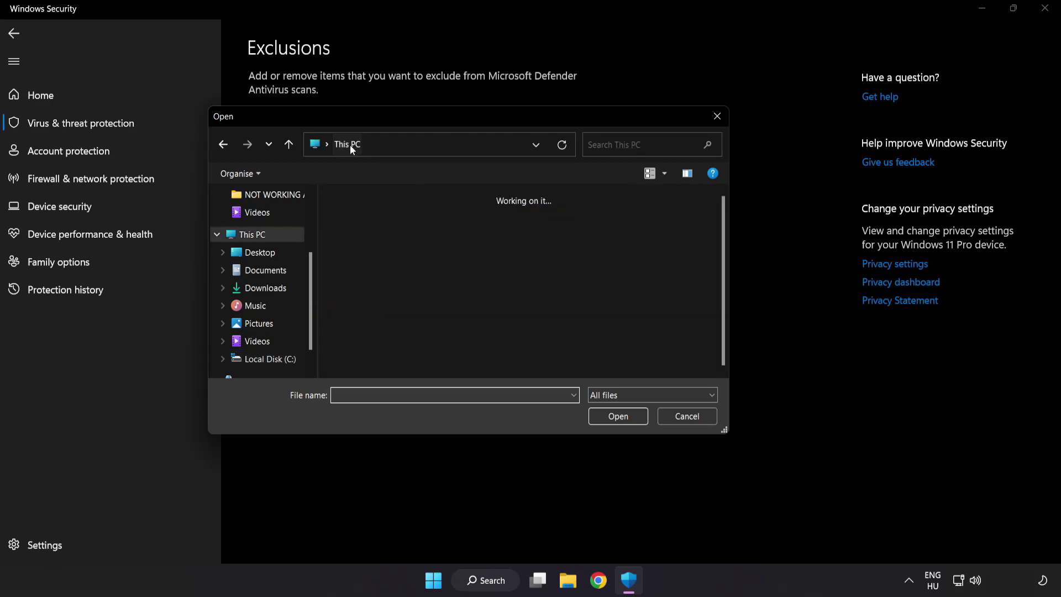
{"action": "double_click", "coordinate": [396, 362]}
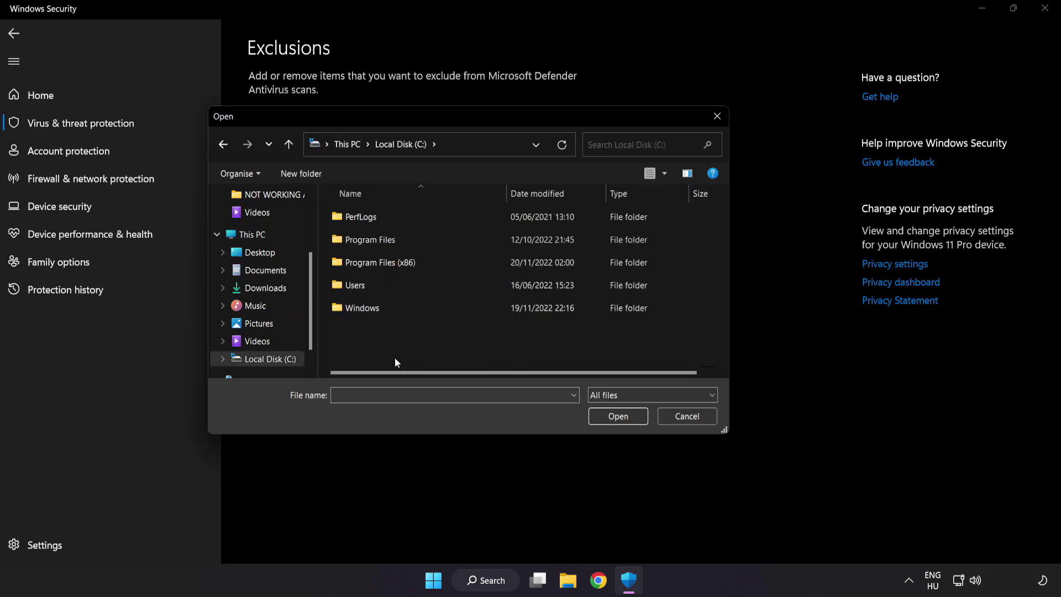
{"action": "double_click", "coordinate": [406, 257]}
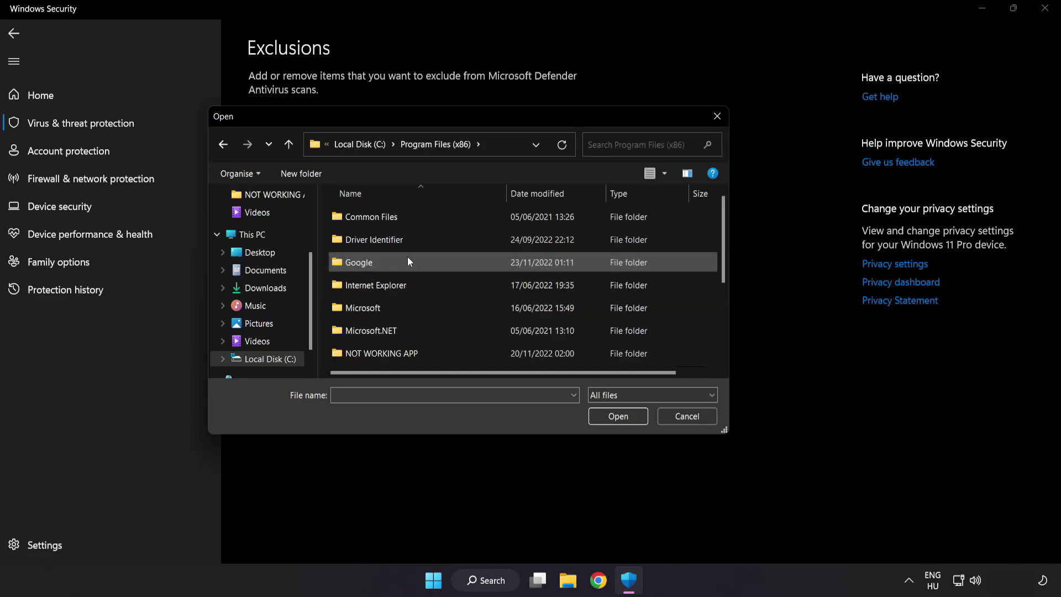
{"action": "scroll", "coordinate": [393, 366], "scroll_direction": "down", "scroll_amount": 1}
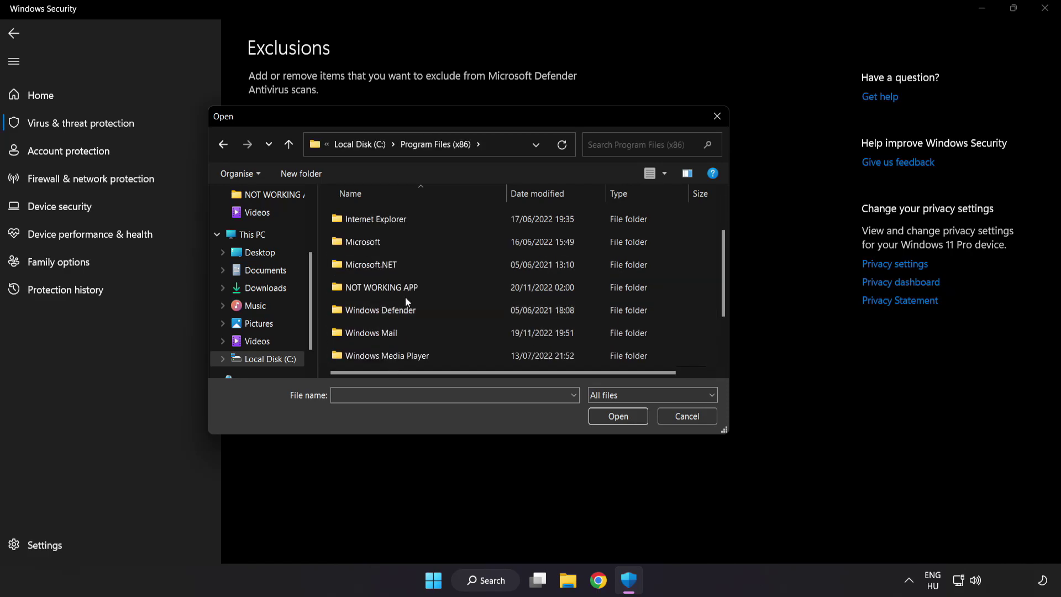
{"action": "double_click", "coordinate": [421, 287]}
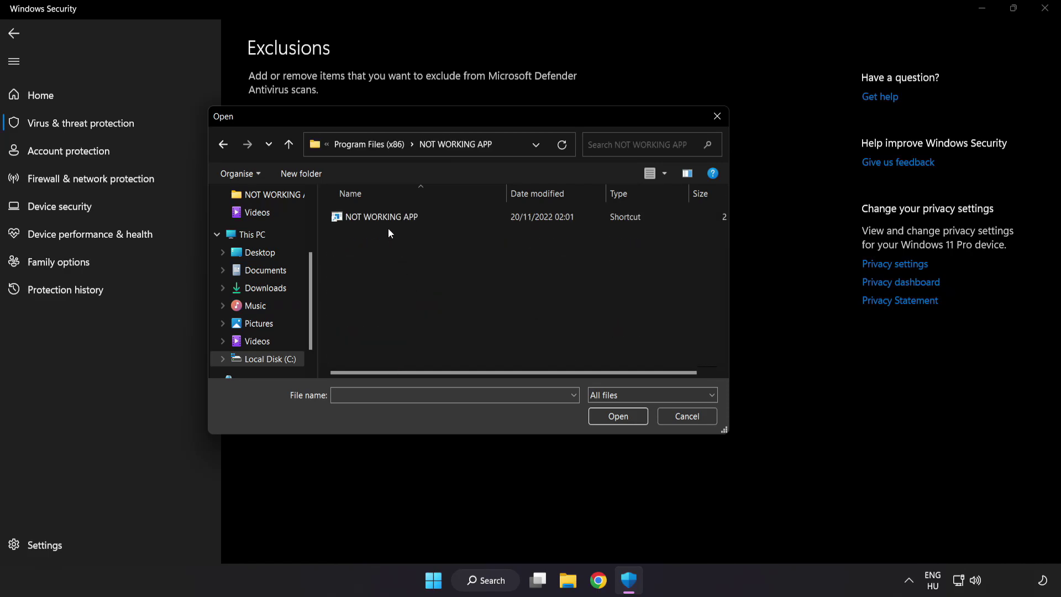
{"action": "left_click", "coordinate": [356, 220]}
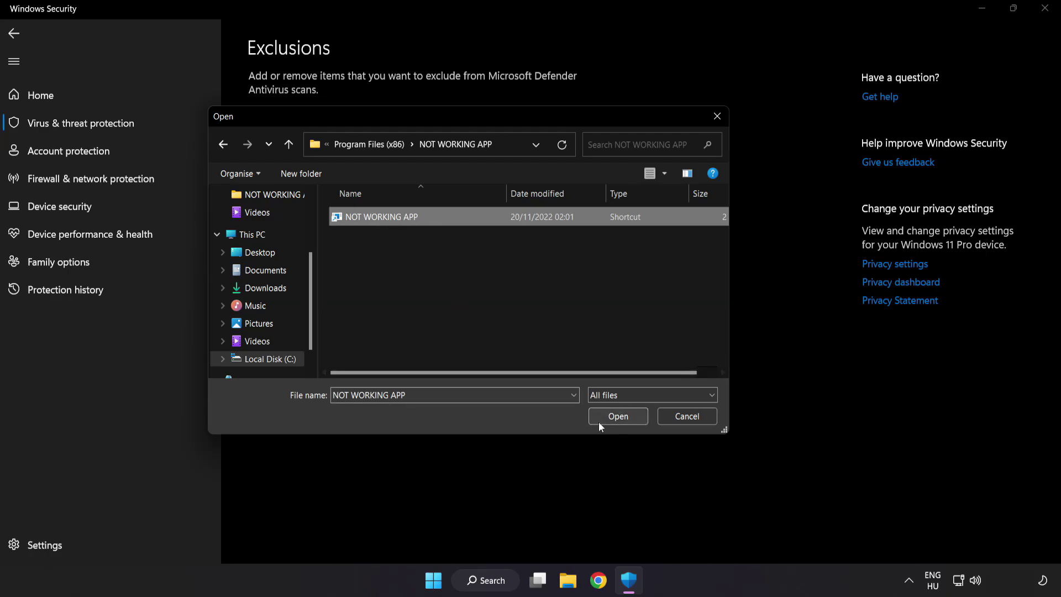
{"action": "left_click", "coordinate": [619, 421]}
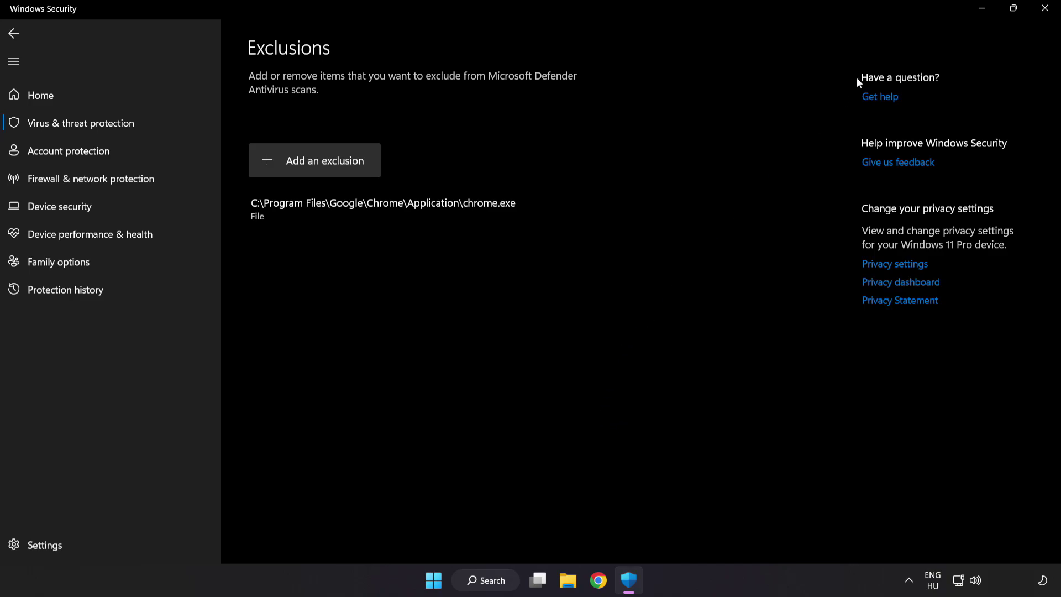
Step: Close Windows Security and show the Start menu's sleep, shut down and restart options
{"action": "left_click", "coordinate": [1042, 17]}
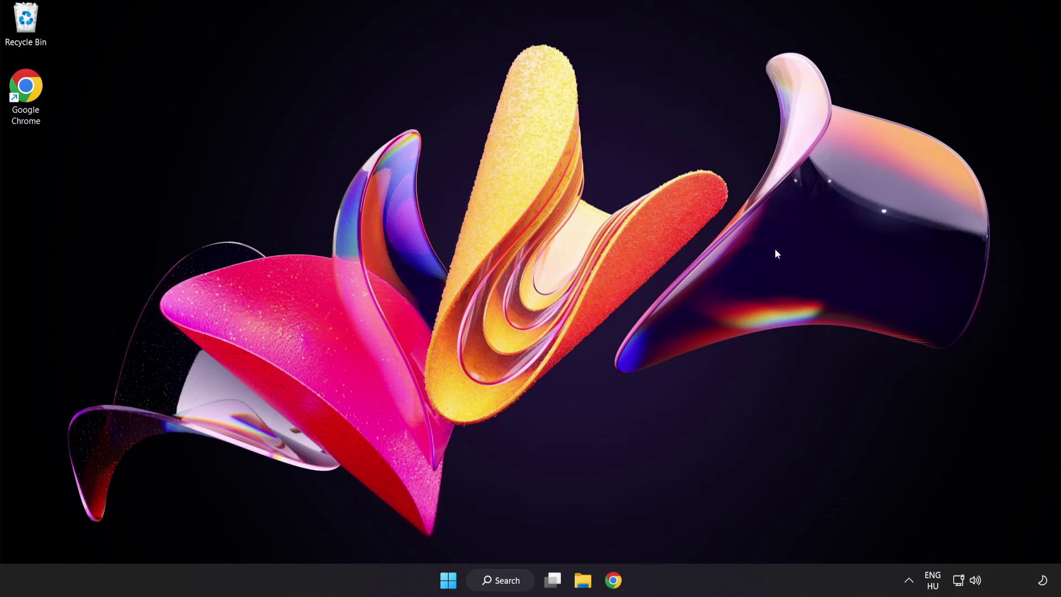
{"action": "left_click", "coordinate": [448, 580]}
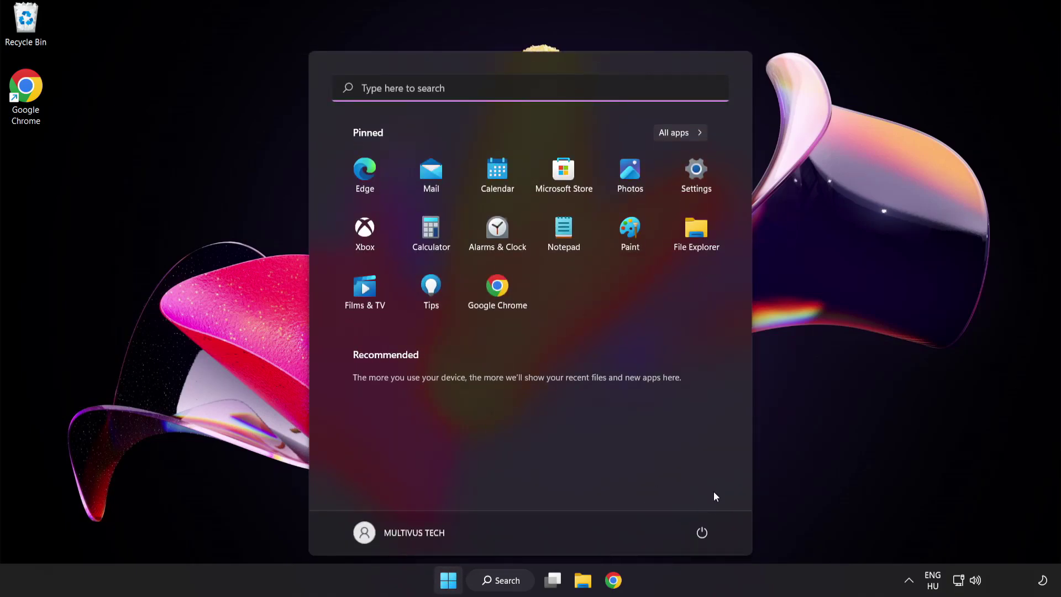
{"action": "left_click", "coordinate": [702, 532]}
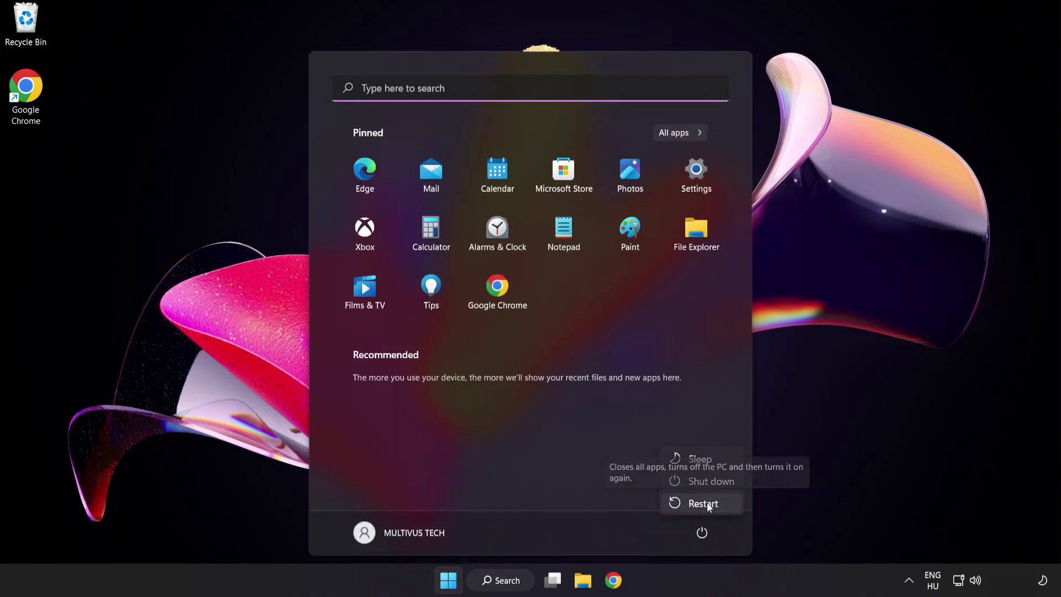